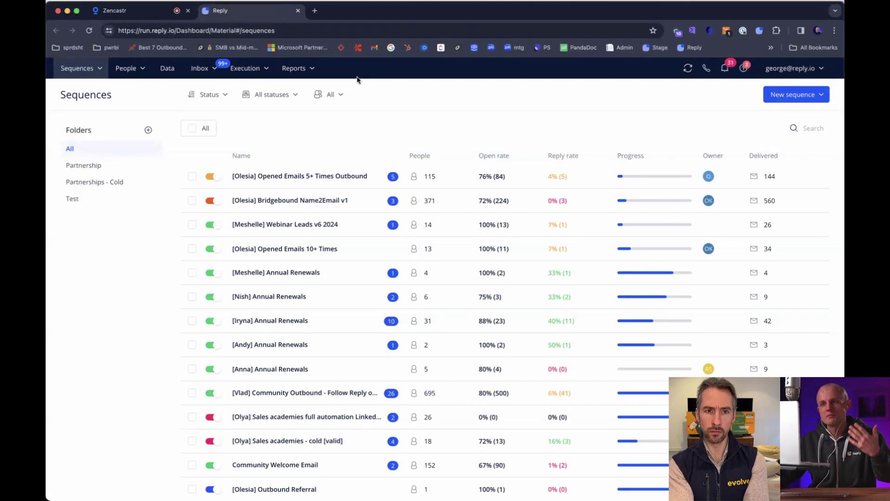
Open the account settings and display the connected email accounts.
mouse_move(313, 80)
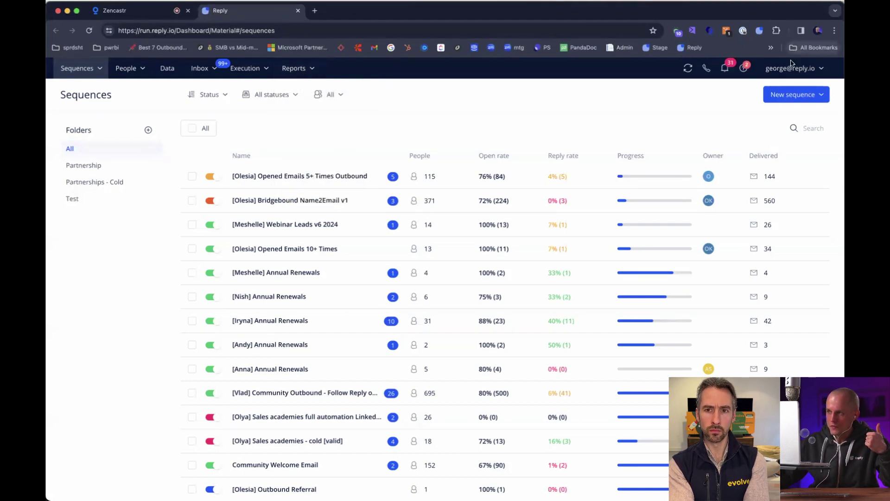
mouse_move(788, 70)
left_click(763, 123)
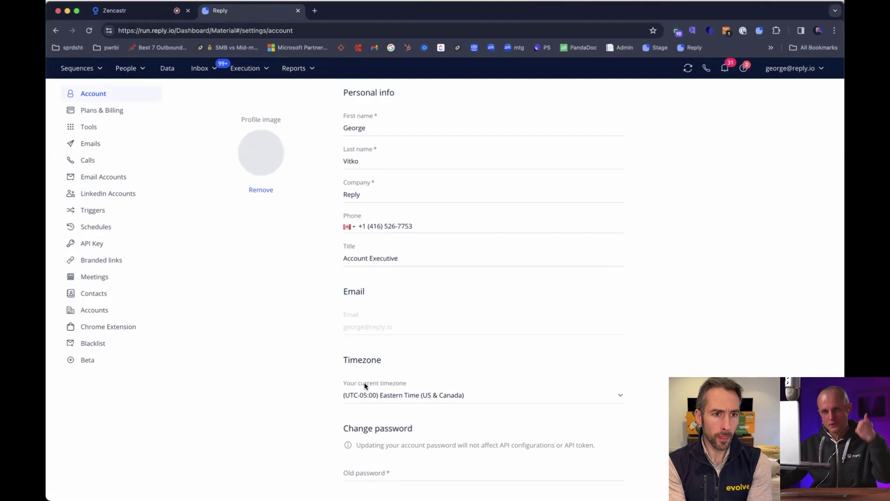
left_click(96, 182)
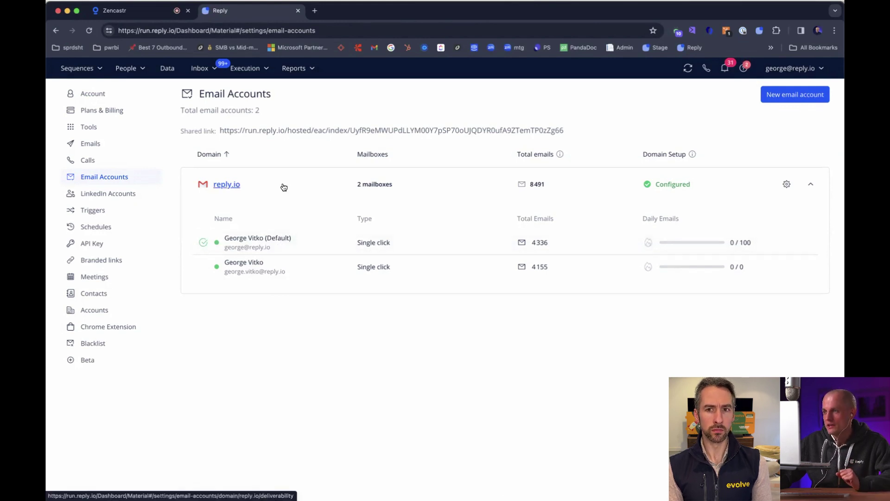
Review the provider choices for a new email account, selecting Other provider, and close the setup without connecting one.
left_click(786, 95)
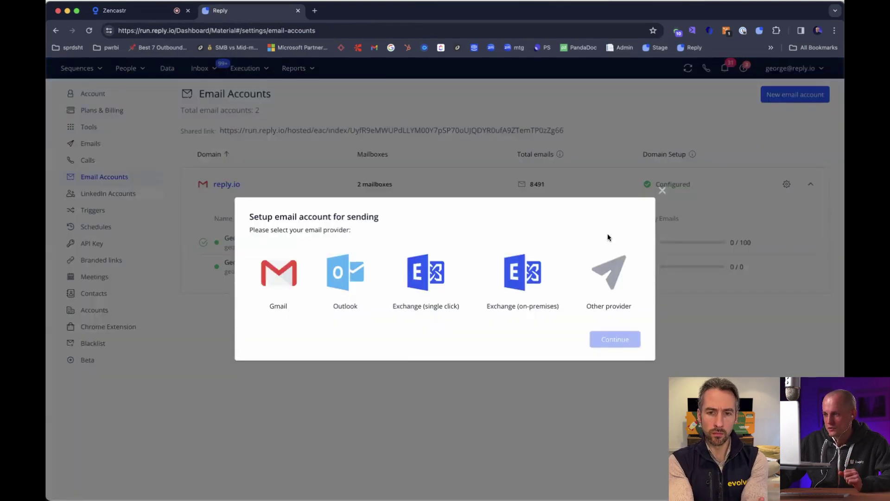
left_click(612, 269)
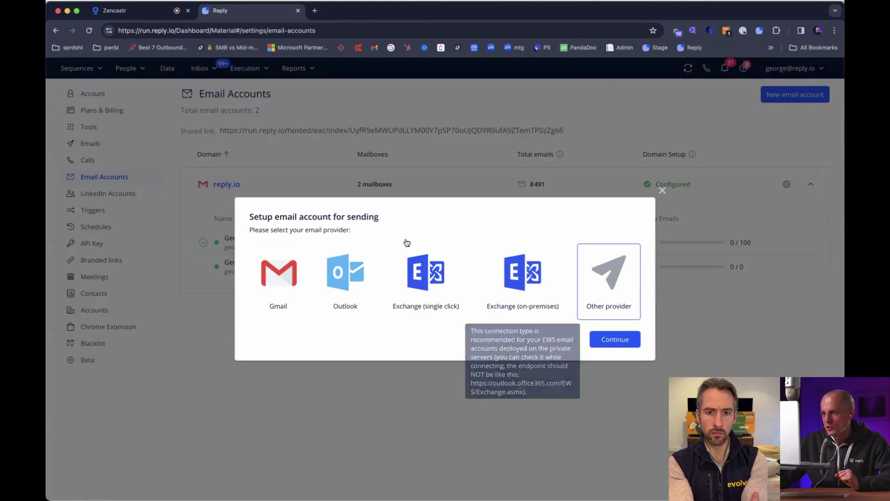
left_click(662, 191)
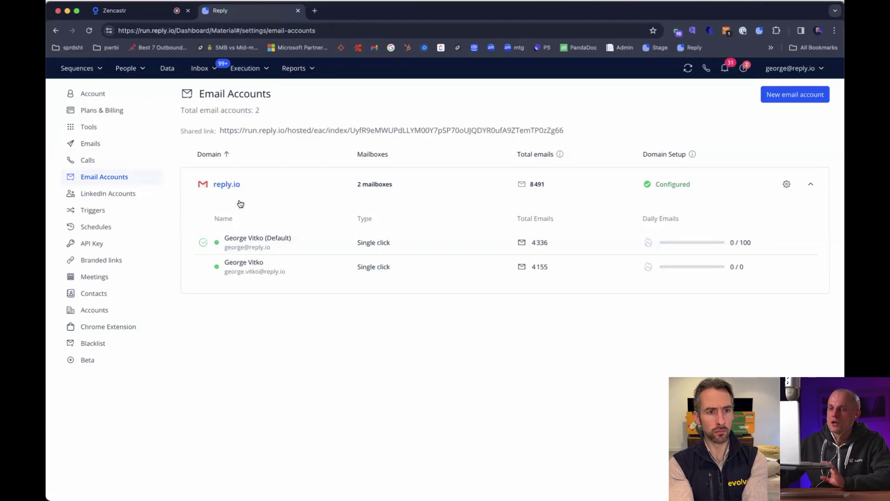
View the connected LinkedIn accounts in the settings and return to the sequence list.
left_click(132, 197)
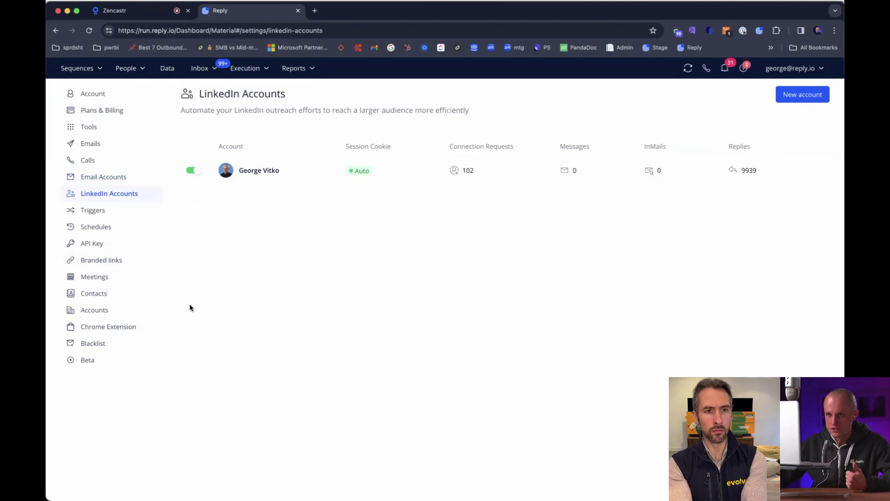
mouse_move(79, 71)
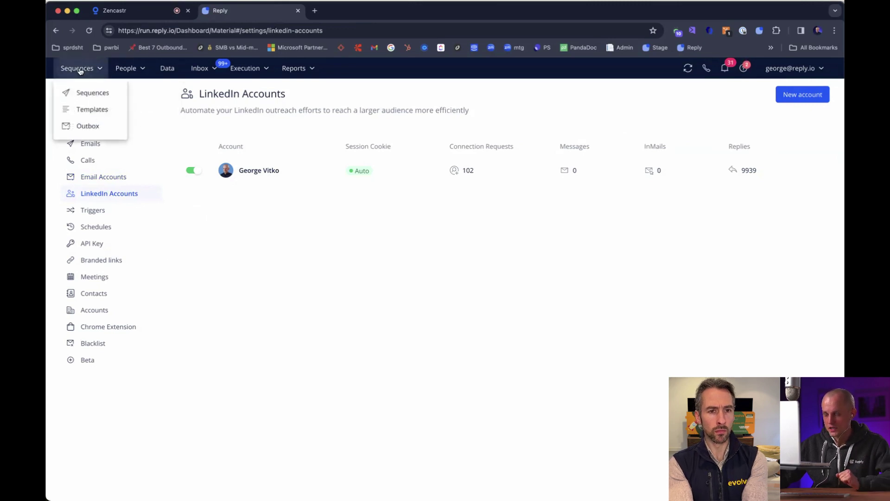
left_click(90, 94)
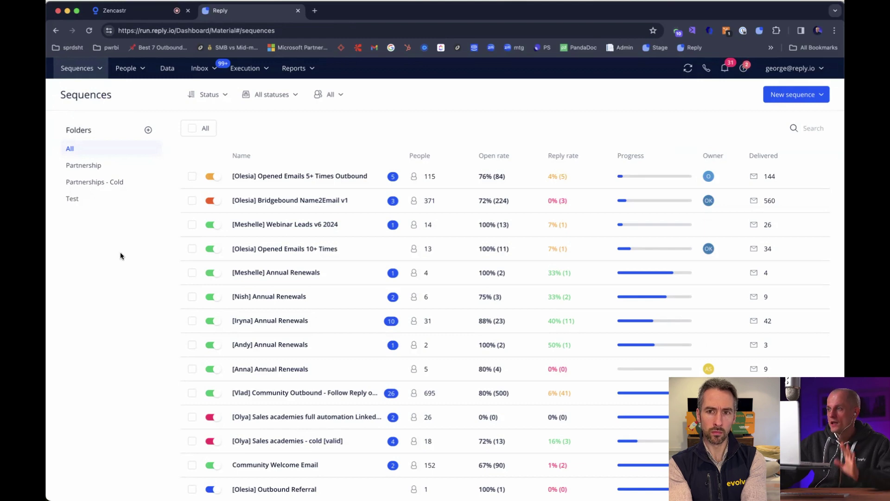
Look over the Reply templates offered for a new sequence and close the selection without creating one.
left_click(792, 94)
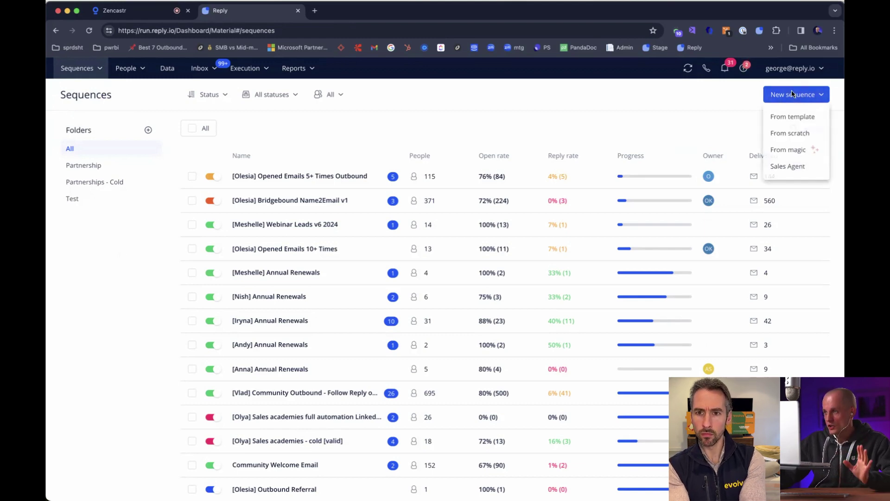
left_click(791, 117)
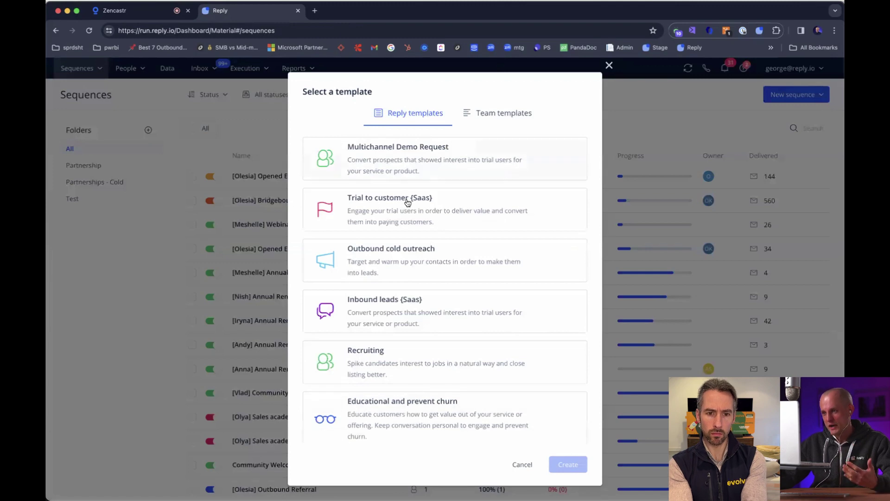
left_click(611, 66)
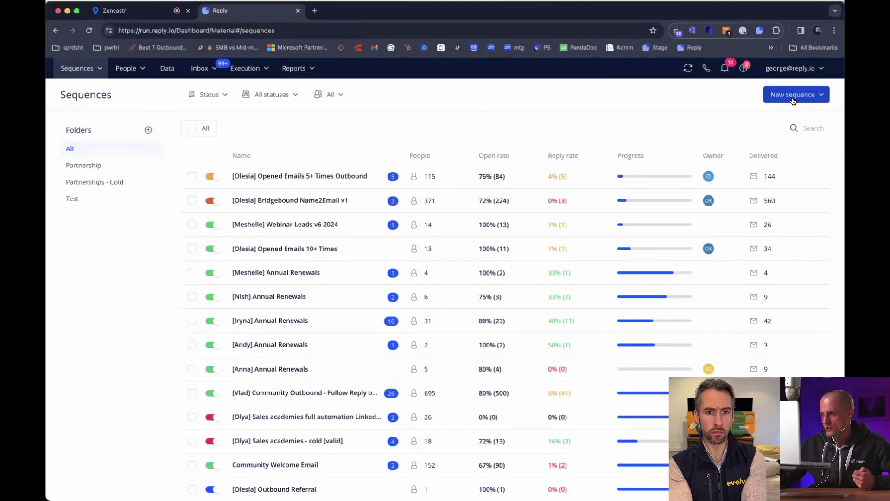
Start a new sequence from scratch and review the email, call and WhatsApp step types without adding a step.
left_click(793, 100)
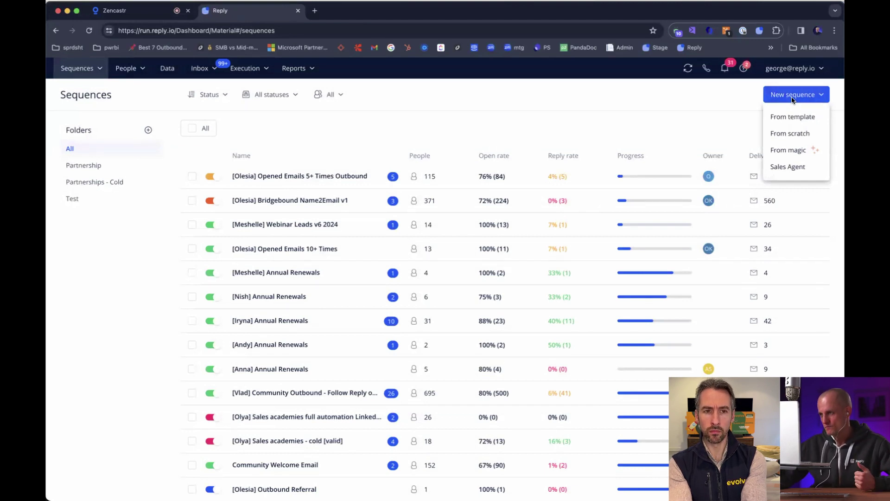
left_click(800, 134)
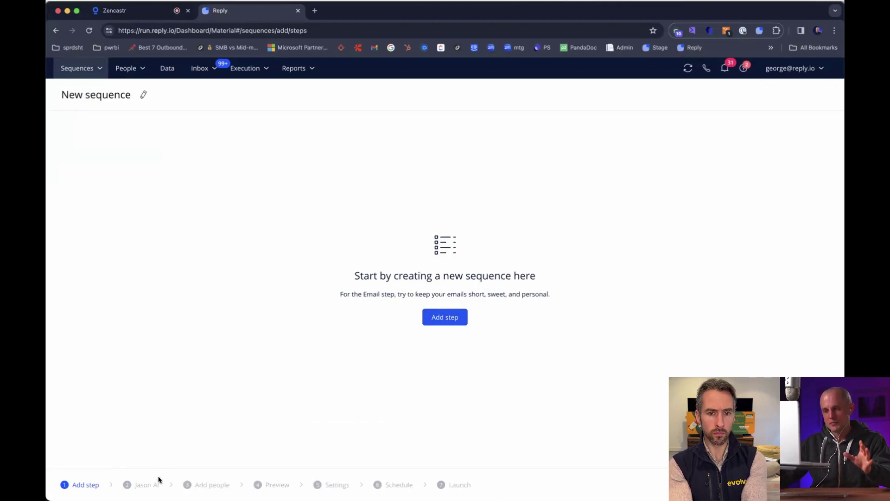
left_click(443, 320)
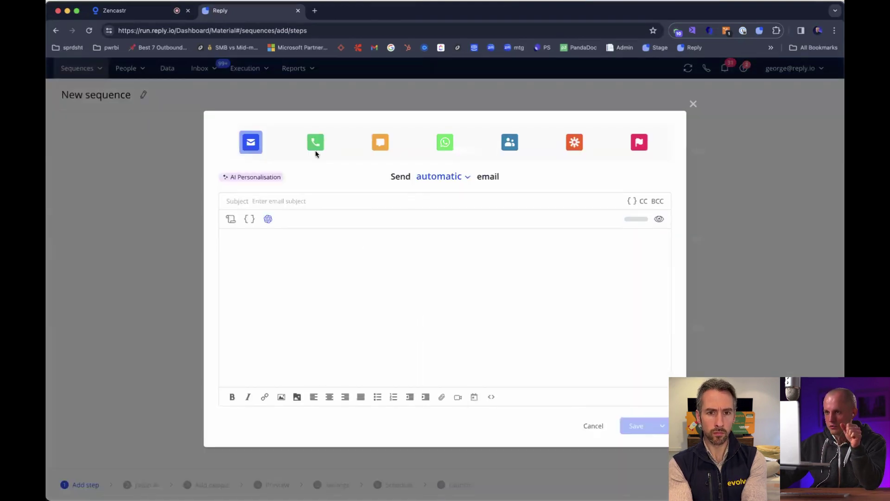
left_click(317, 145)
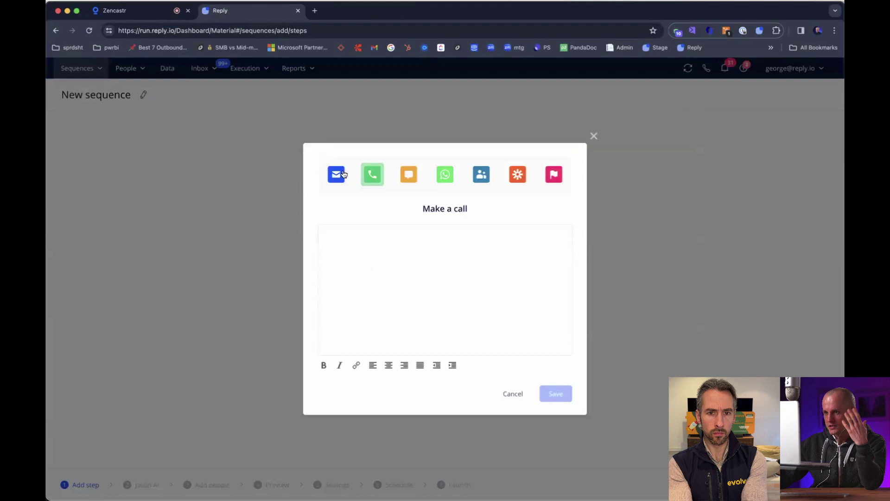
left_click(408, 171)
left_click(445, 173)
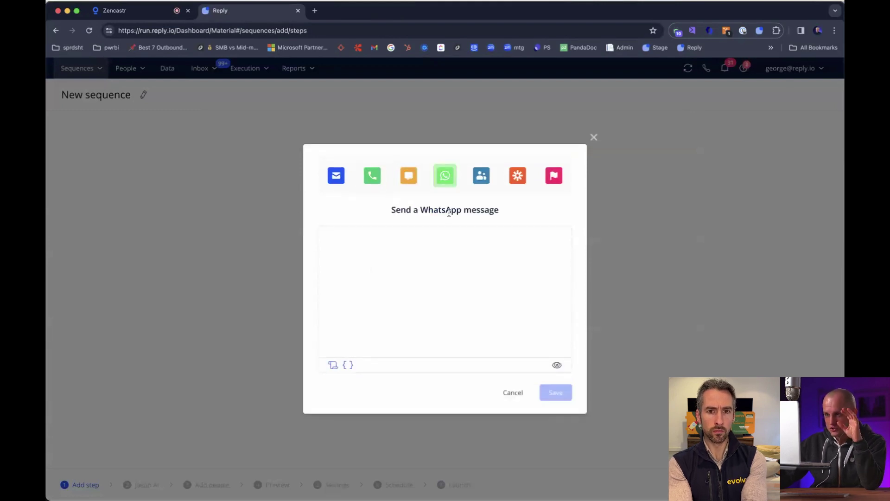
left_click(594, 138)
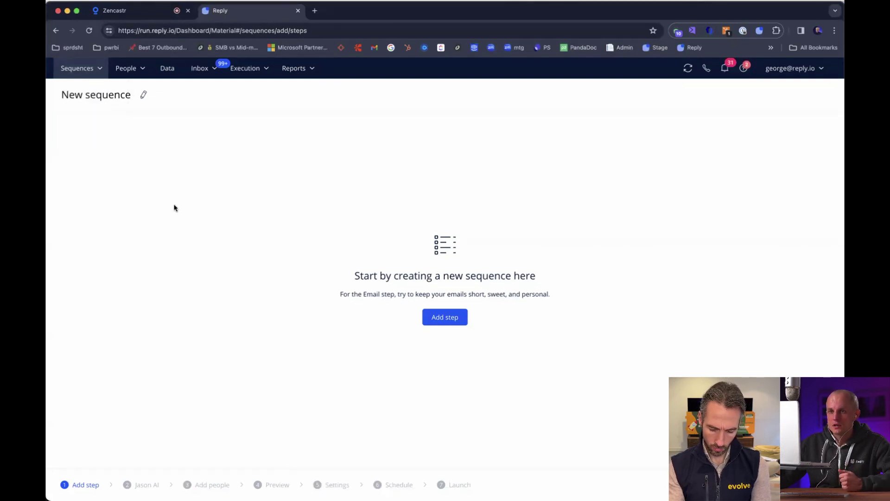
Open the Webinar Leads v6 2024 sequence from the sequence list and look through its steps.
mouse_move(84, 72)
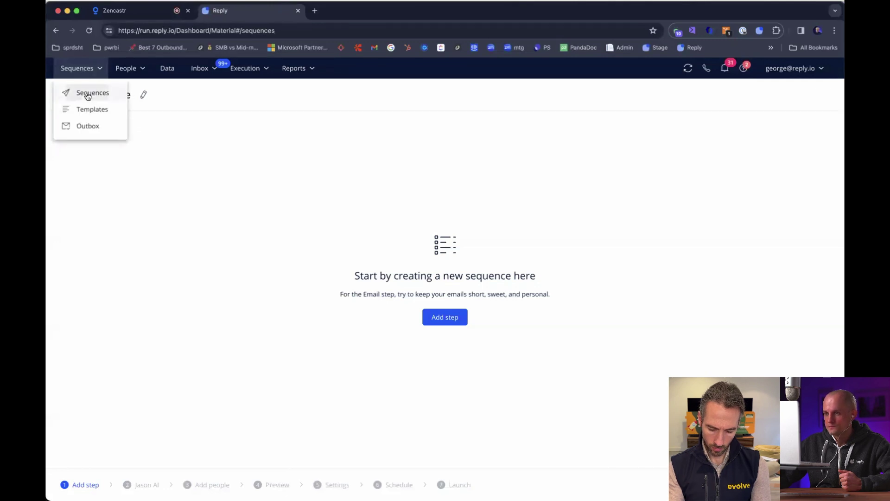
left_click(89, 94)
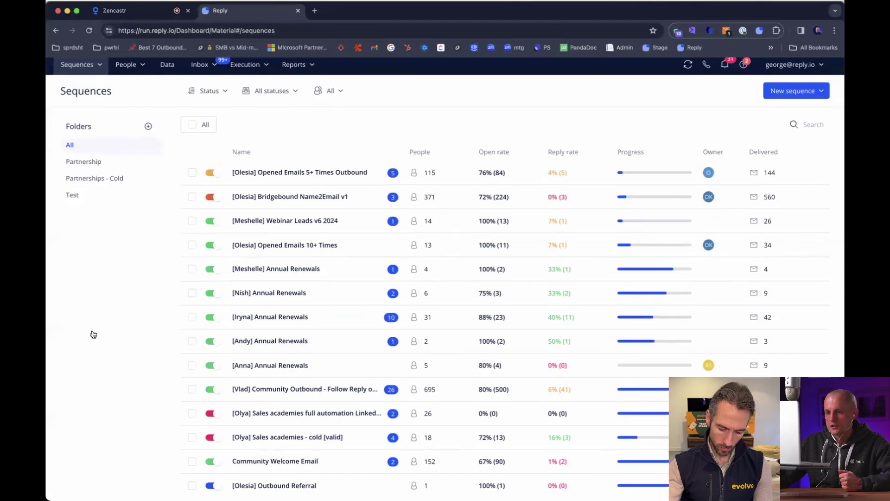
scroll(257, 400, "down", 5)
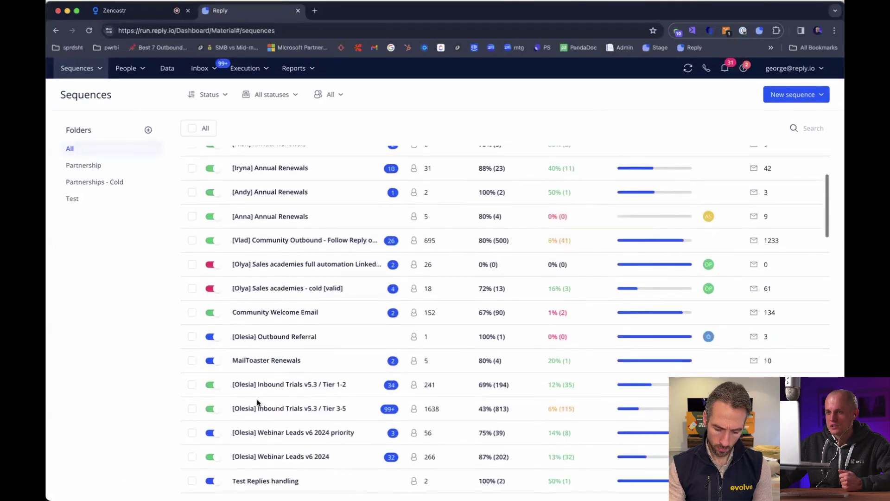
scroll(257, 400, "up", 5)
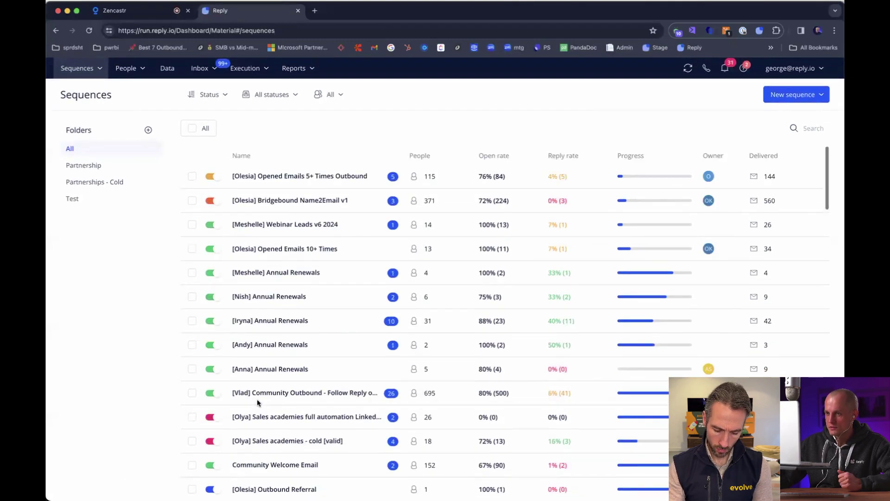
left_click(295, 225)
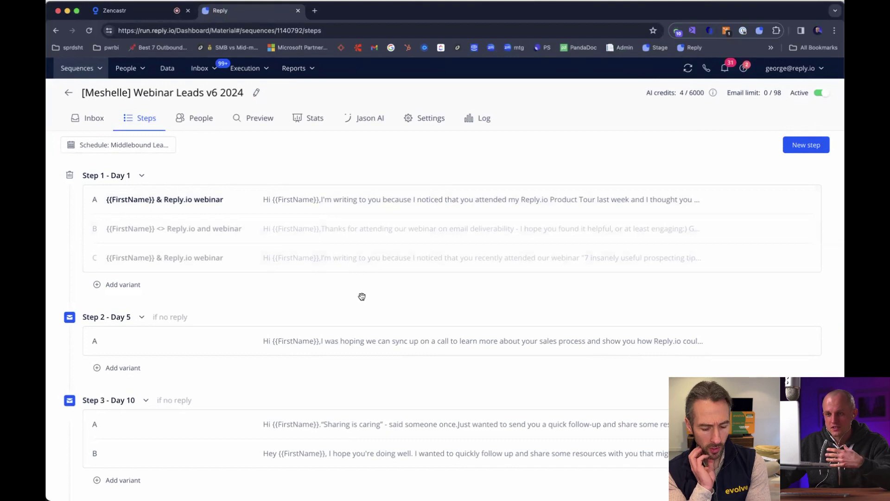
scroll(362, 296, "down", 5)
scroll(363, 301, "up", 5)
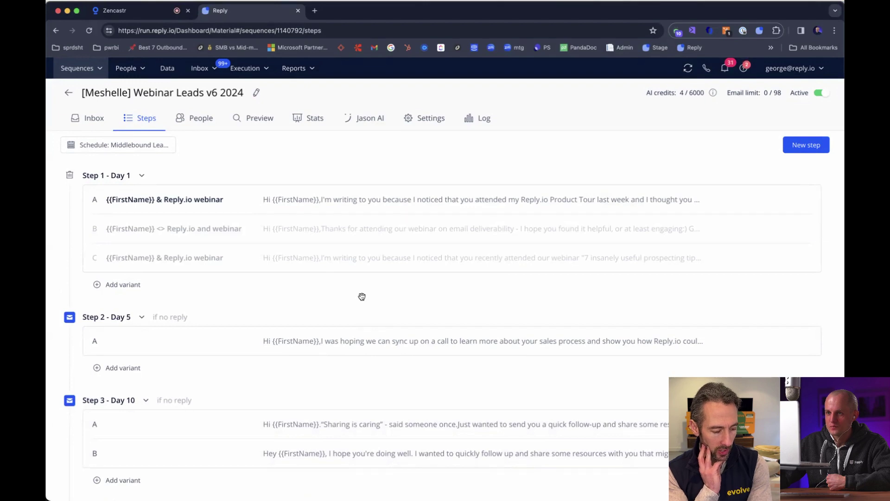
Examine the variant A email of step 1 and its GPT improvement options, and close the email without changes.
left_click(308, 201)
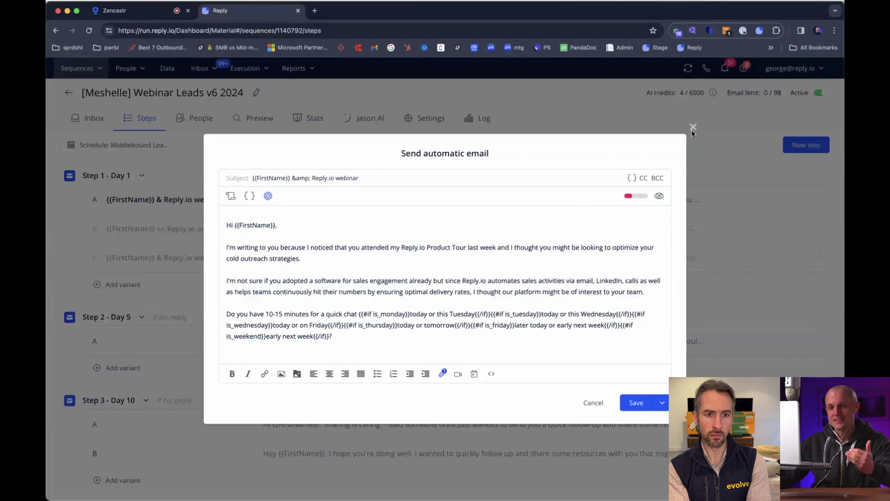
key("Escape")
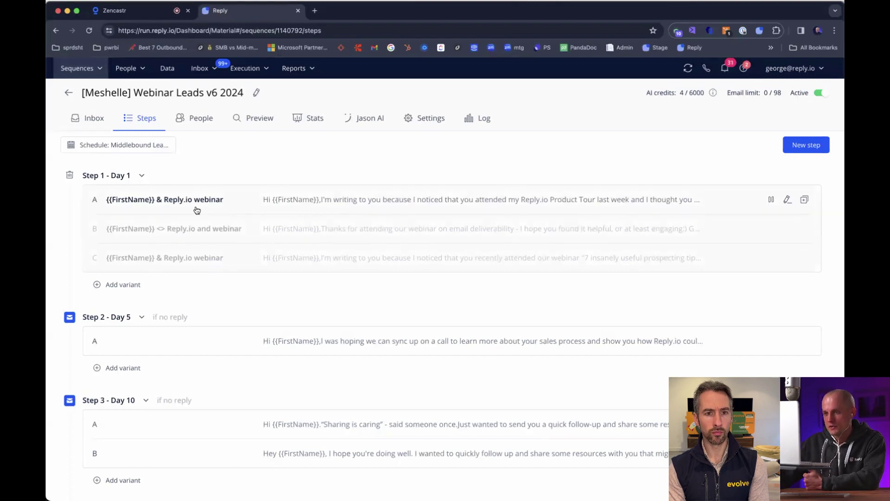
left_click(294, 201)
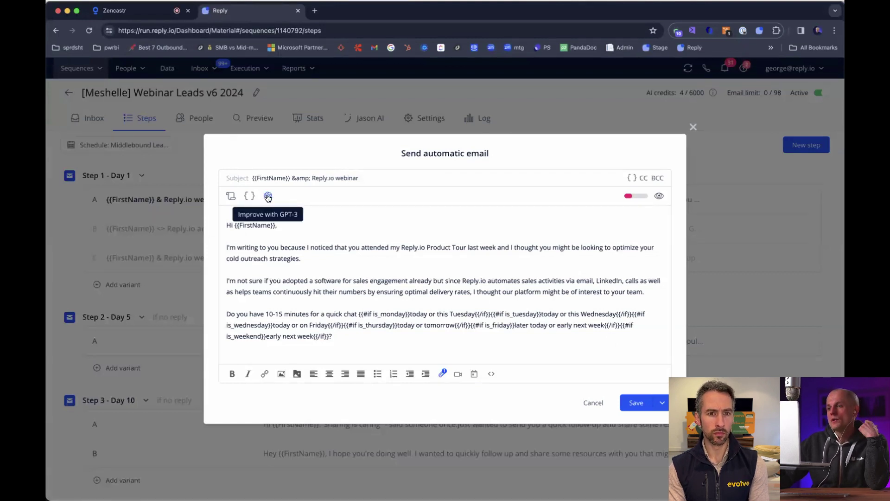
left_click(268, 197)
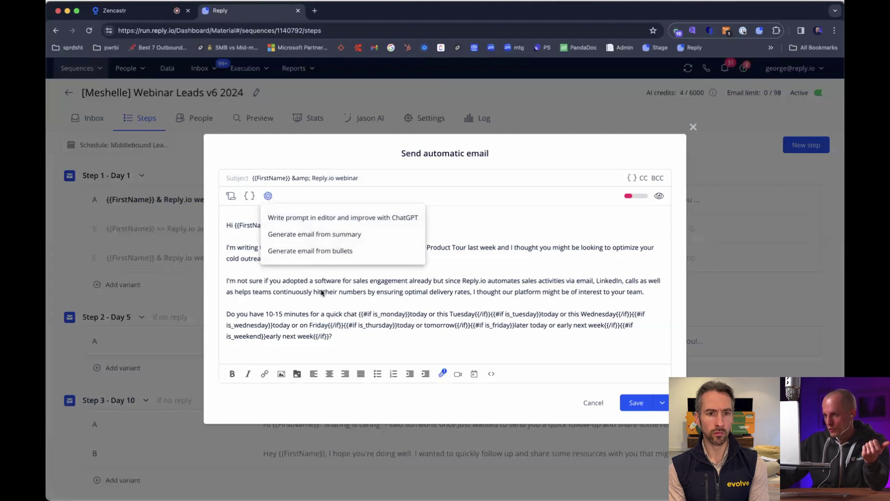
left_click(348, 342)
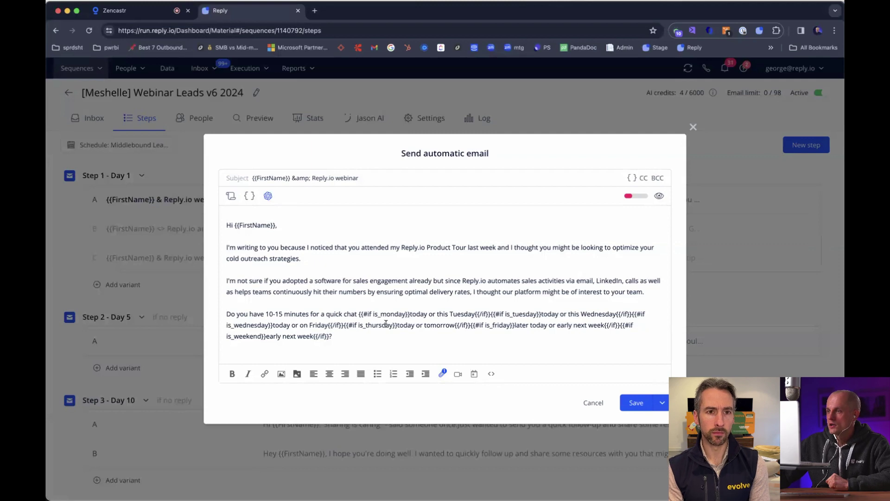
left_click(692, 127)
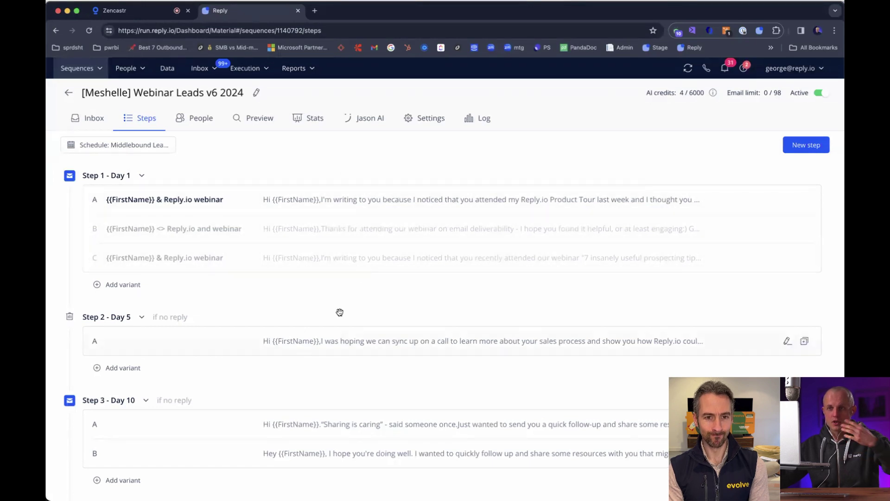
Open the Emails report and remove the owner filter so that it covers all owners.
mouse_move(78, 69)
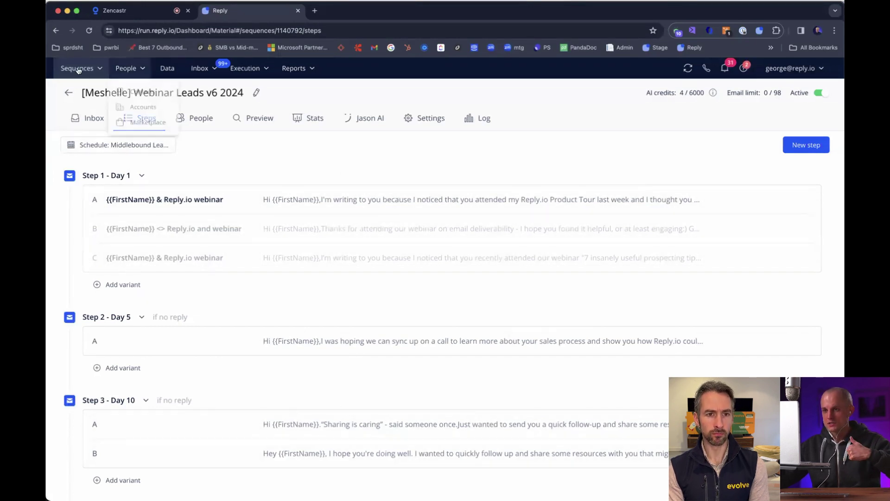
left_click(87, 92)
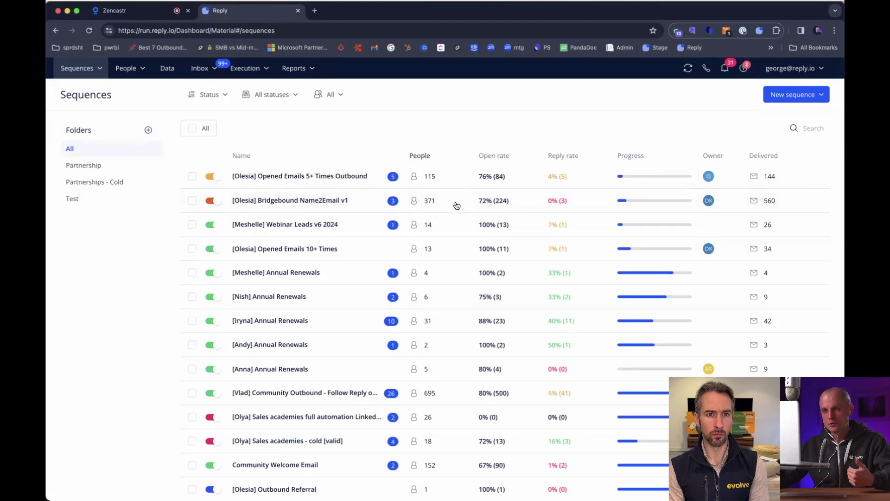
left_click(299, 70)
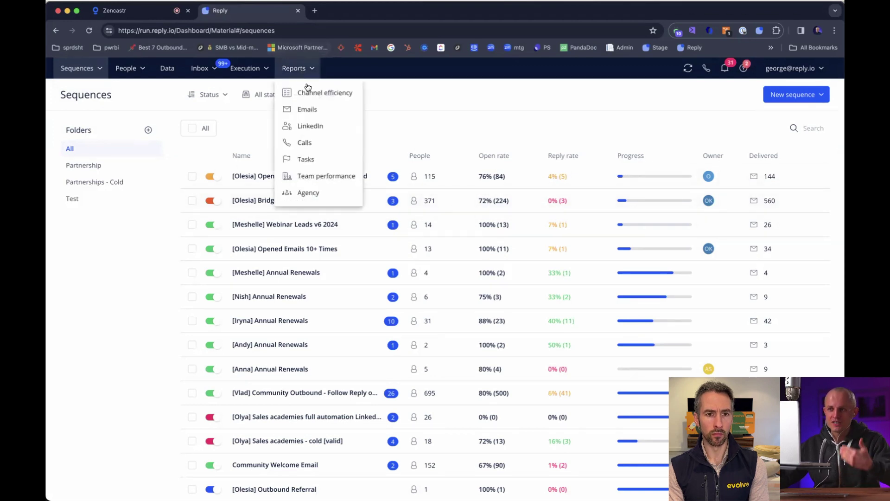
left_click(313, 109)
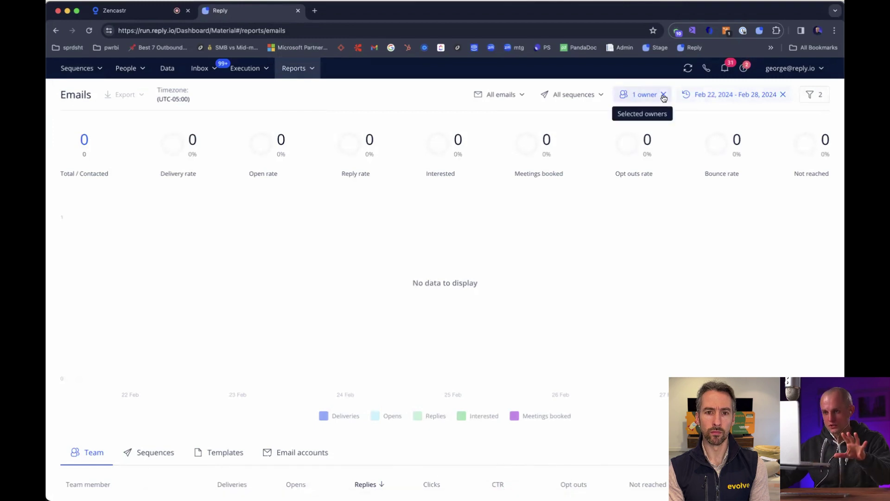
left_click(664, 95)
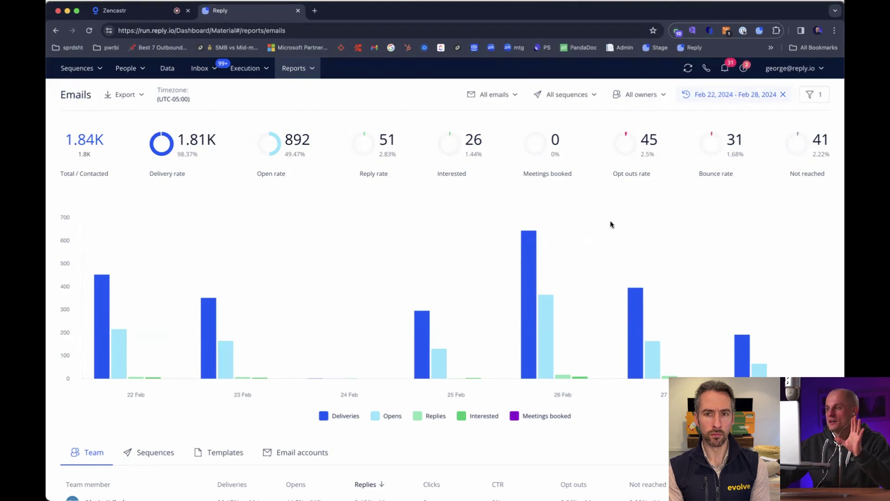
Look over the filters available for the Emails report and close them without adding any.
left_click(818, 94)
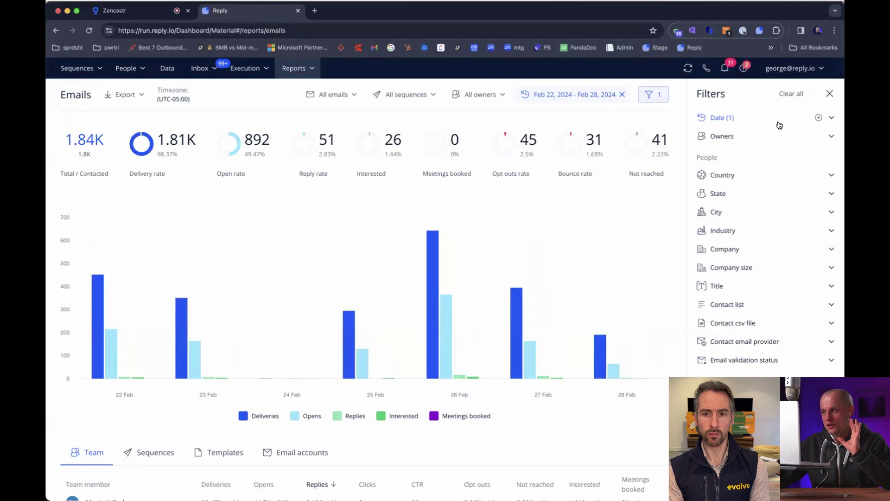
left_click(830, 94)
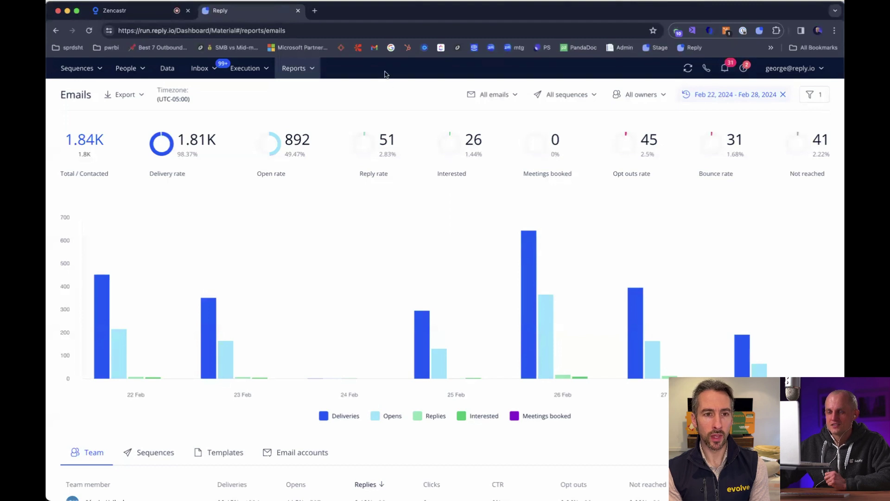
Go to the native integrations and open the configuration of the Pipedrive integration.
left_click(257, 69)
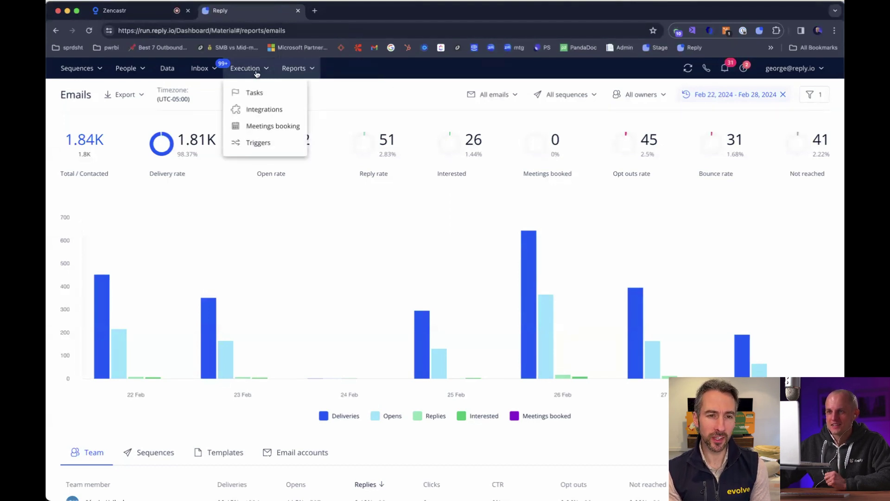
left_click(262, 110)
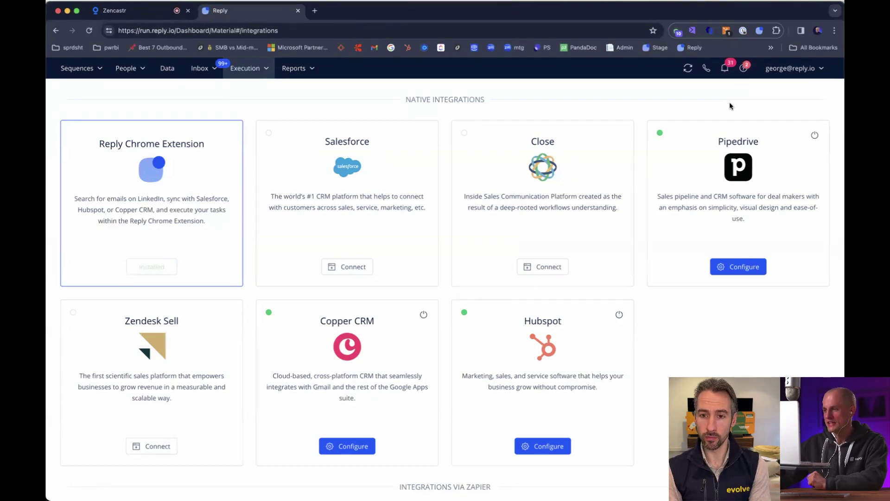
left_click(733, 266)
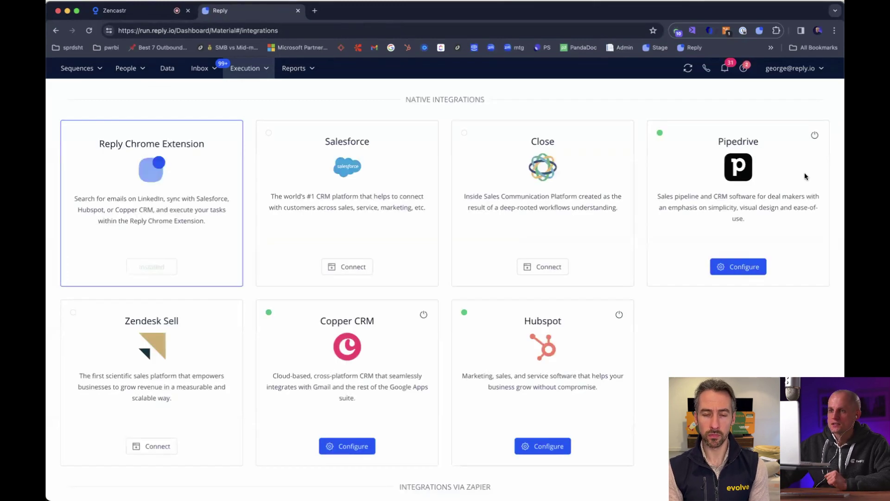
left_click(738, 267)
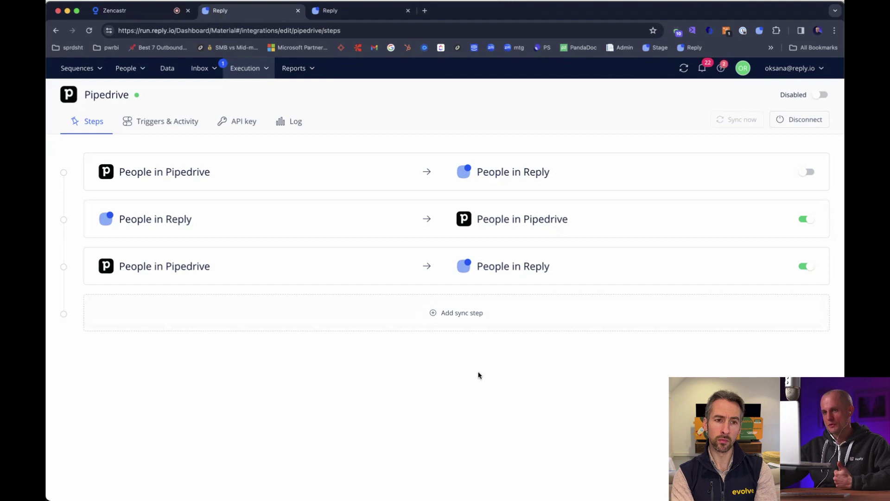
Expand the first People in Pipedrive to People in Reply sync step, look over its settings sections, and collapse it.
left_click(402, 174)
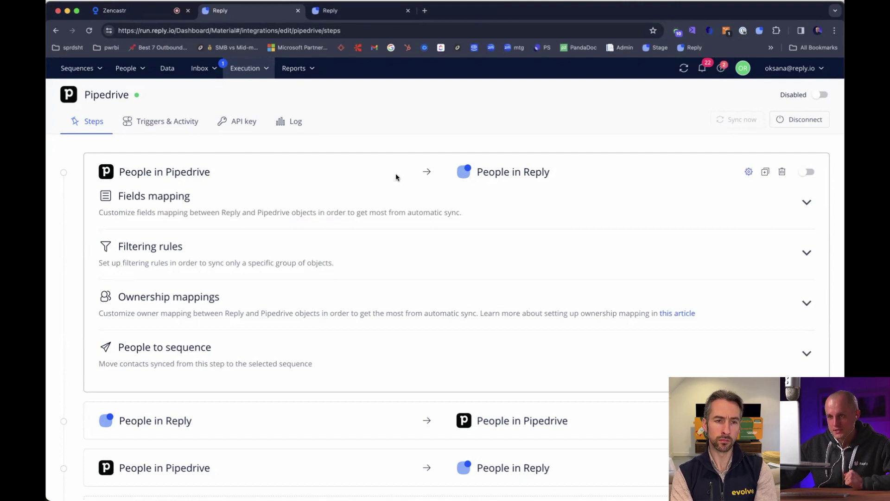
left_click(396, 176)
left_click(396, 177)
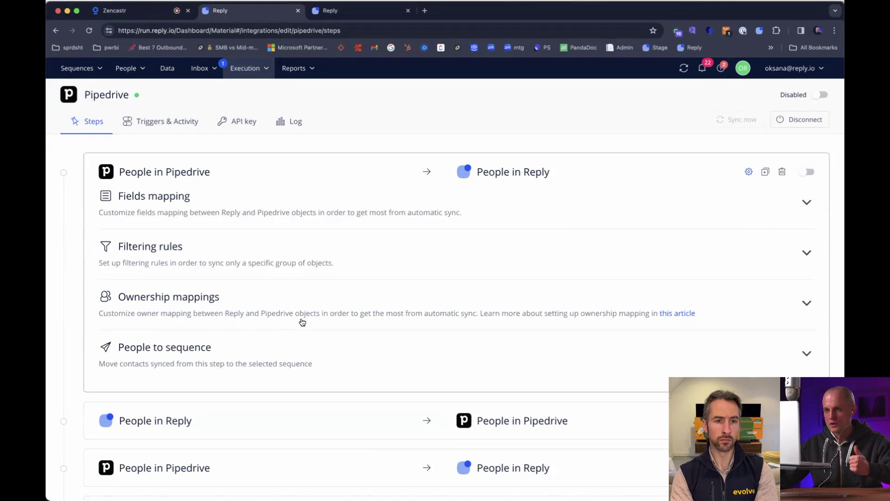
left_click(306, 208)
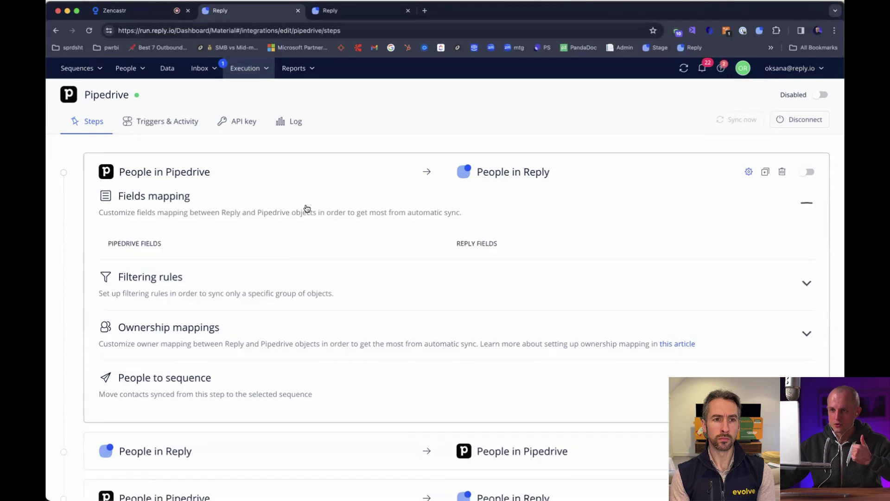
left_click(297, 158)
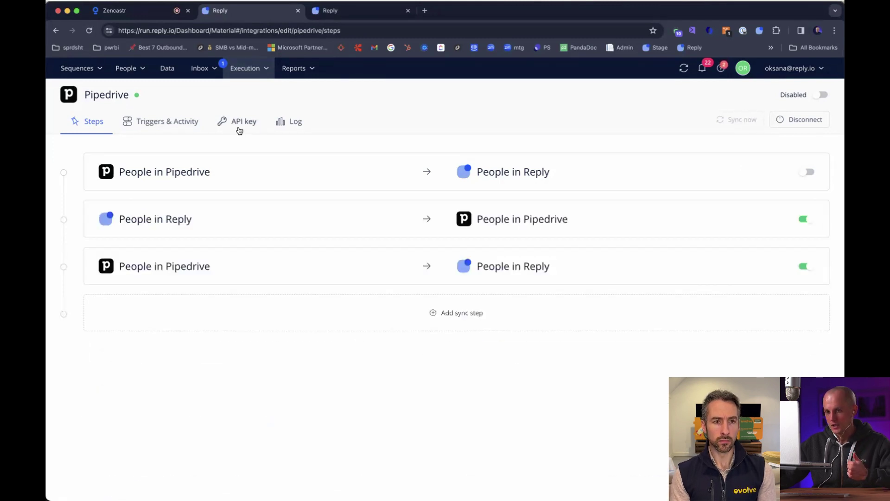
View the API key settings of the Pipedrive integration without entering a key, and return to its sync steps.
left_click(239, 128)
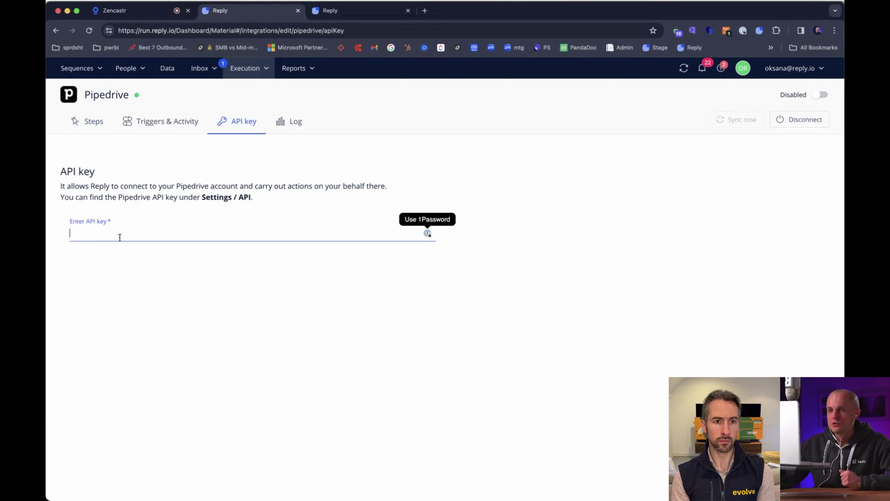
mouse_move(111, 81)
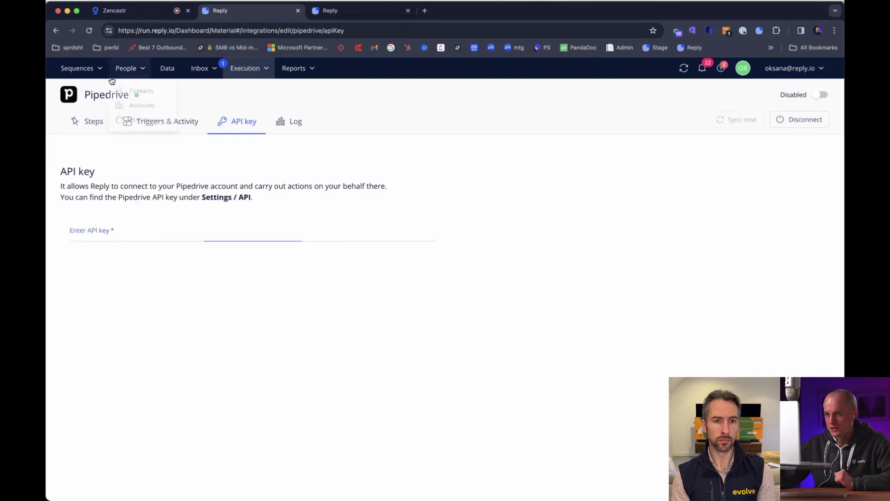
left_click(80, 121)
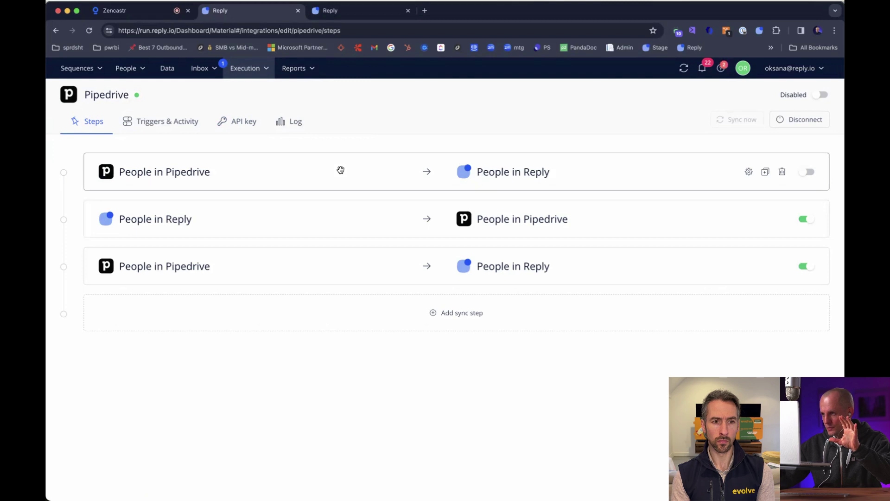
Examine the fields mapping of the first People in Pipedrive to People in Reply sync step and collapse the step.
left_click(378, 176)
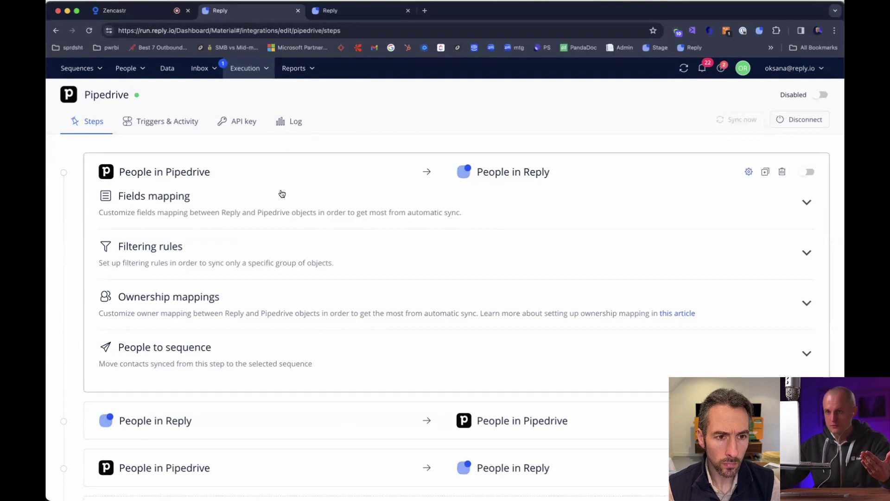
left_click(220, 208)
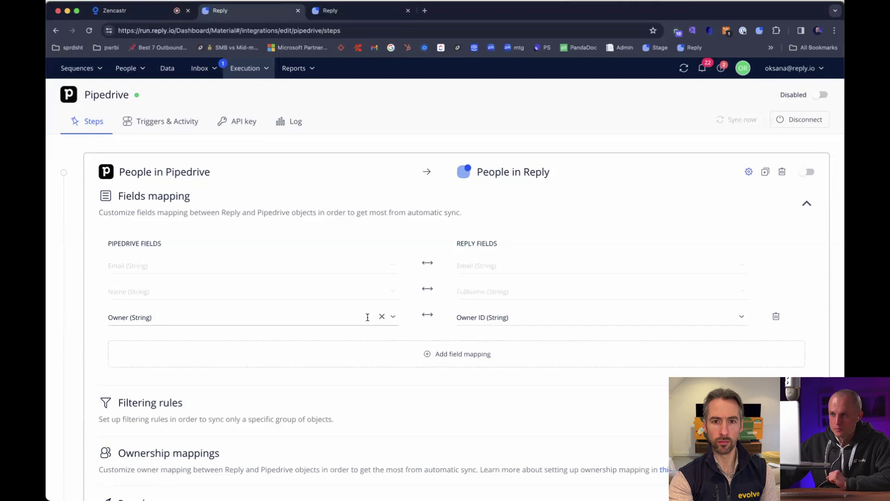
left_click(363, 171)
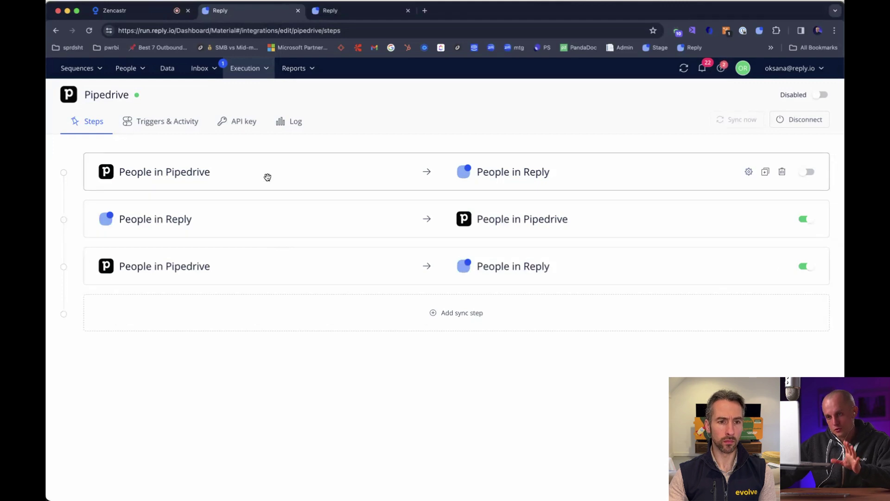
Examine the filtering rules of the first Pipedrive-to-Reply sync step and the filters on offer without choosing one.
left_click(292, 172)
left_click(242, 262)
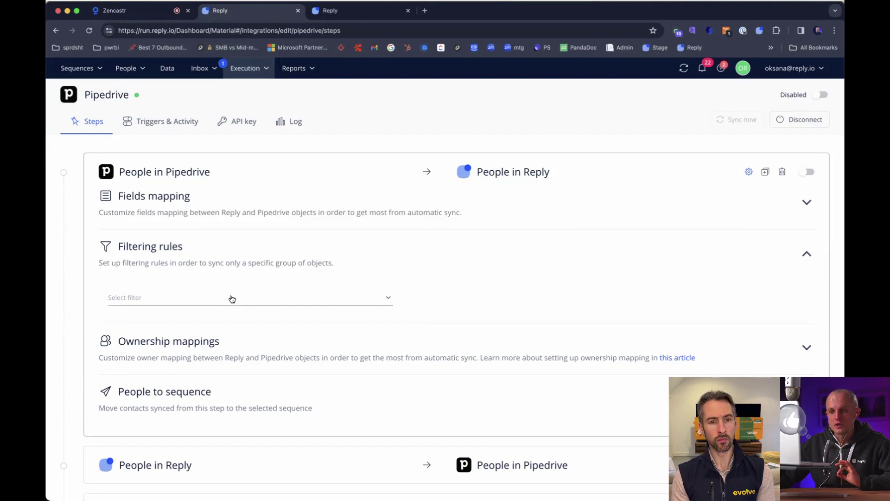
left_click(381, 246)
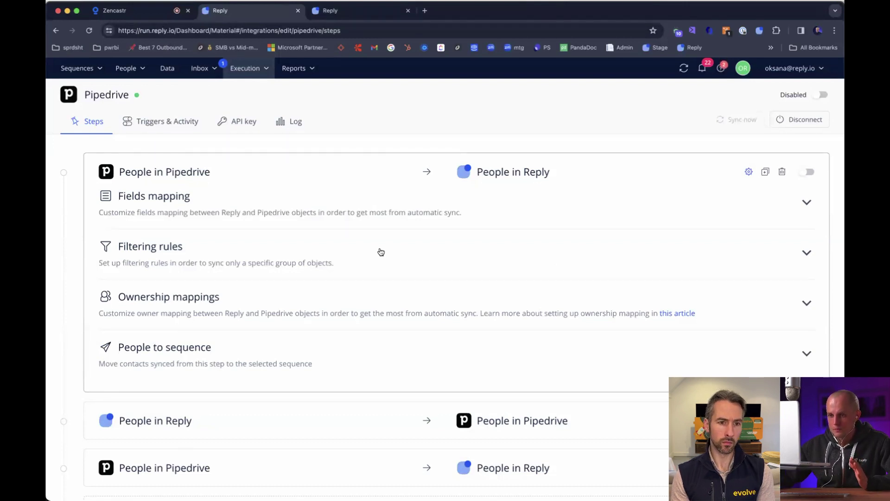
left_click(380, 251)
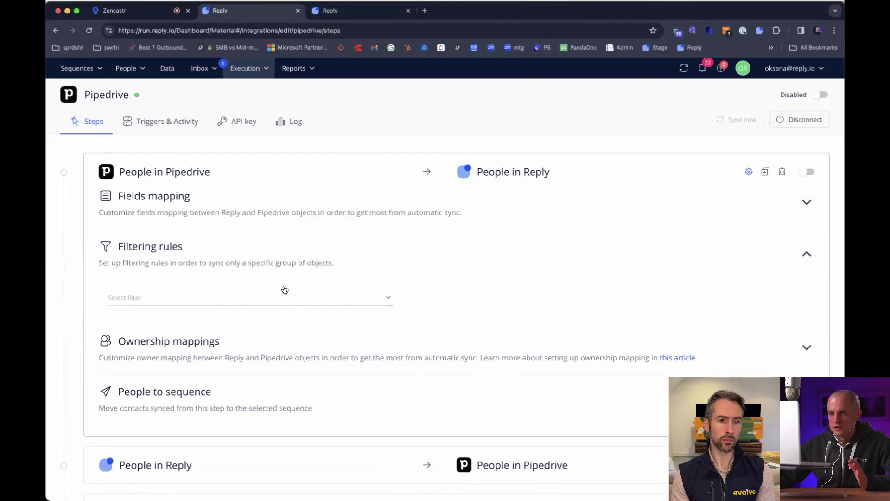
left_click(280, 291)
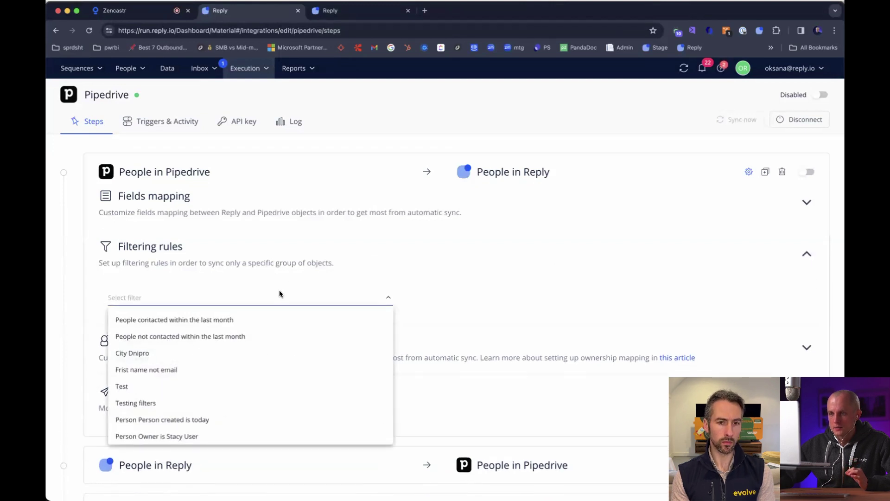
left_click(428, 285)
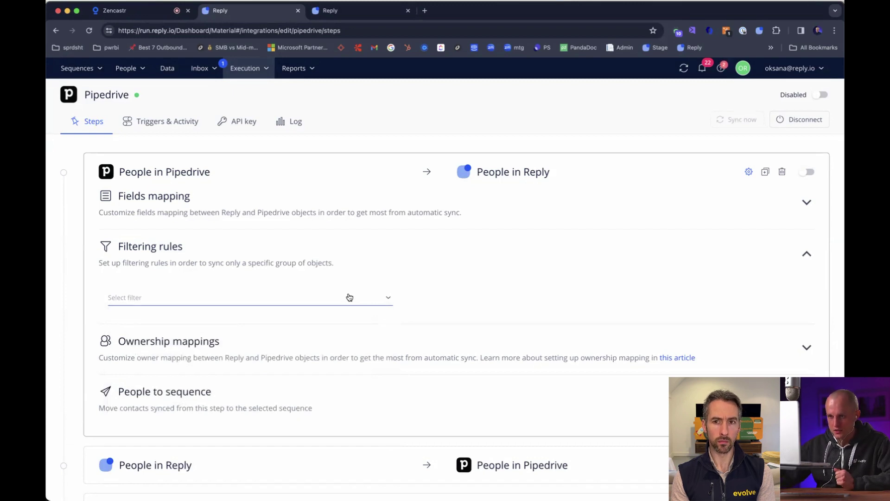
left_click(380, 267)
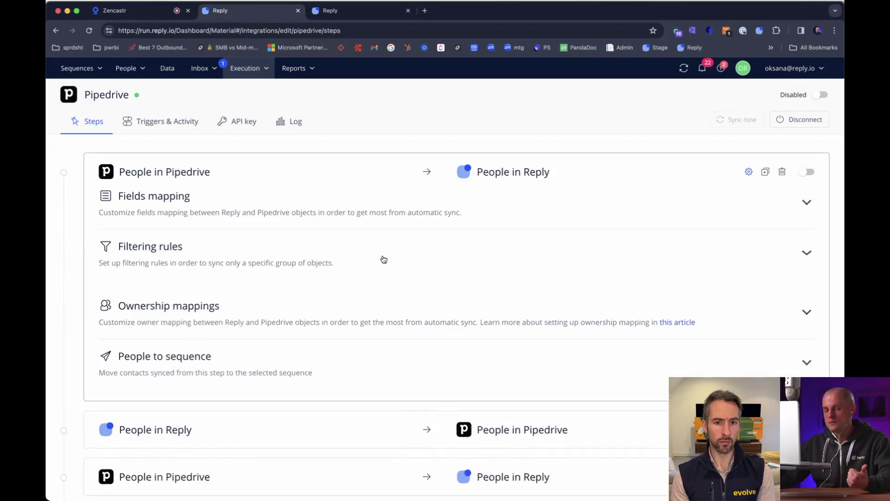
Review the ownership mappings and People to sequence sections of the first sync step without adding a mapping.
left_click(373, 308)
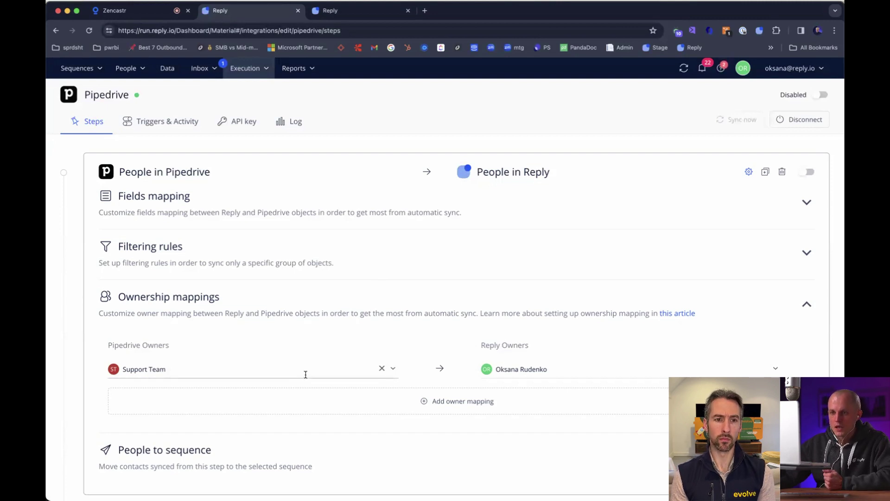
left_click(473, 301)
left_click(353, 358)
scroll(341, 371, "down", 3)
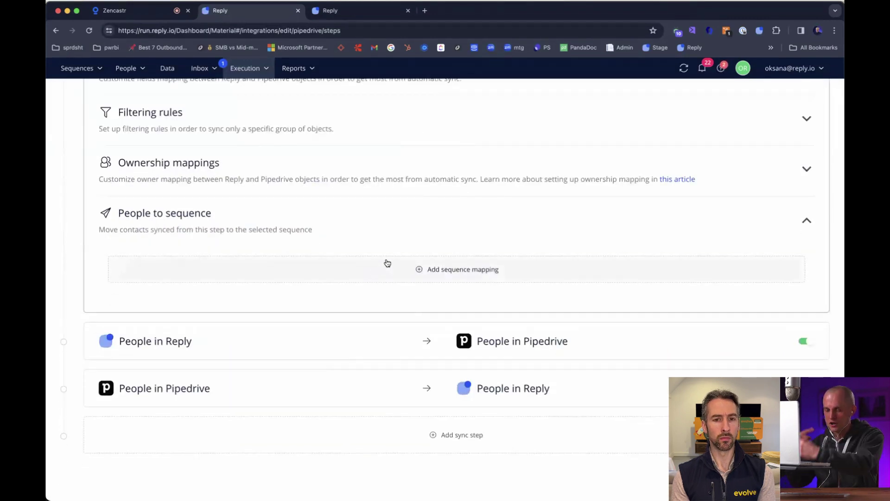
scroll(379, 280, "up", 2)
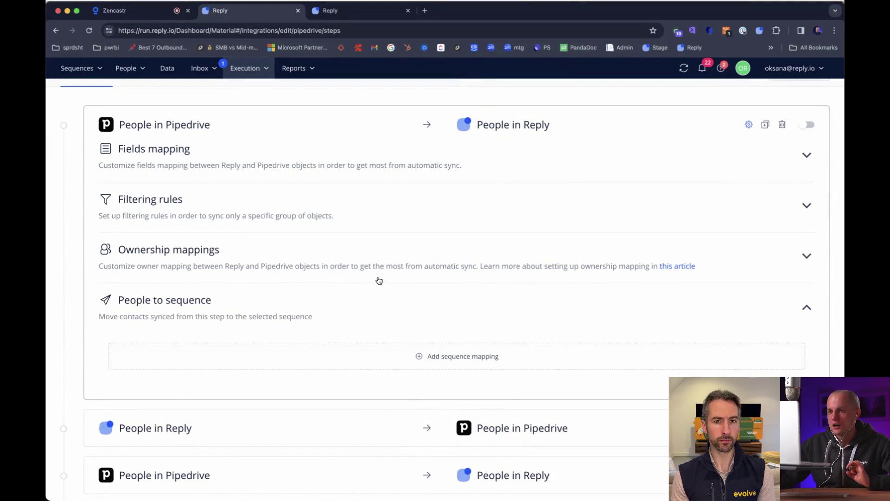
left_click(377, 300)
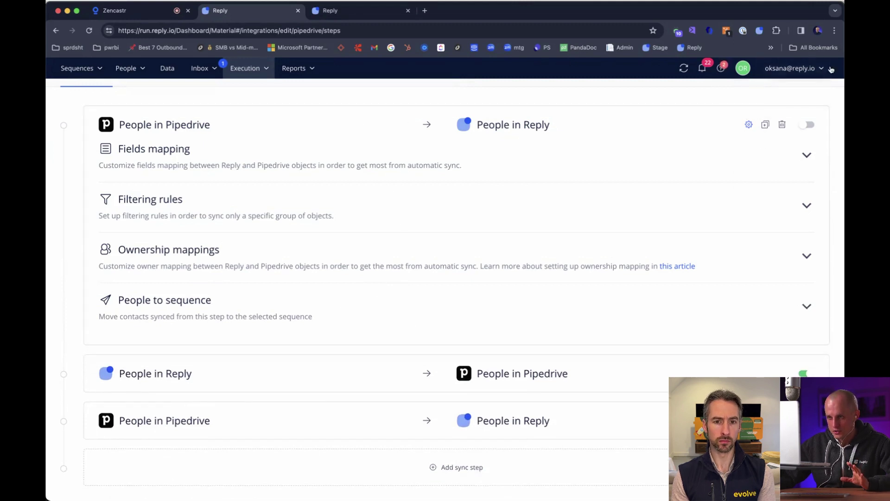
Collapse the first sync step and look over the settings sections of the People in Reply to People in Pipedrive step.
left_click(791, 68)
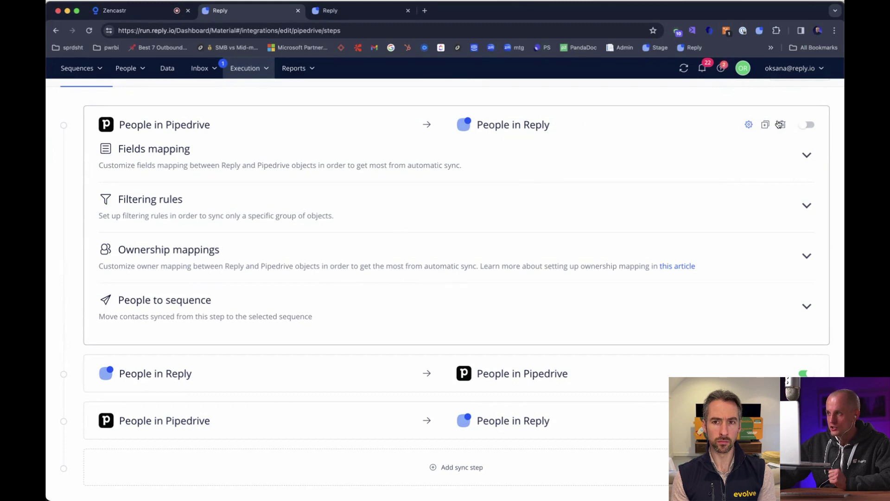
scroll(809, 112, "up", 2)
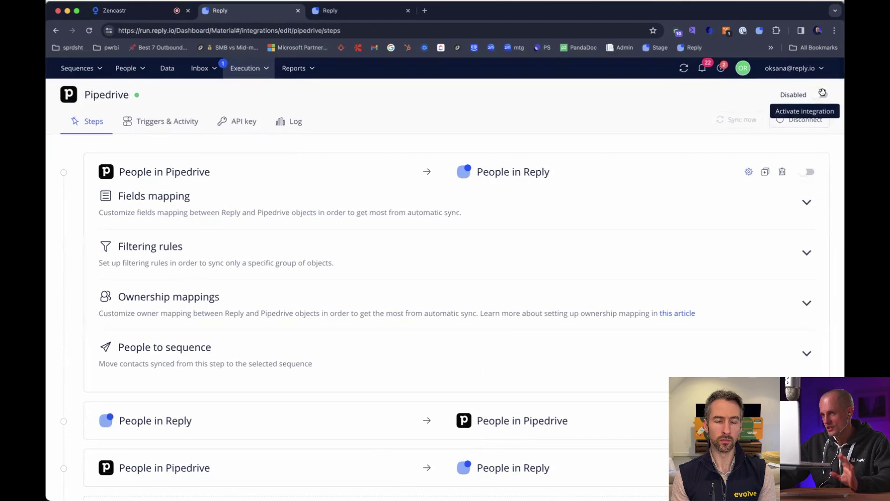
left_click(294, 176)
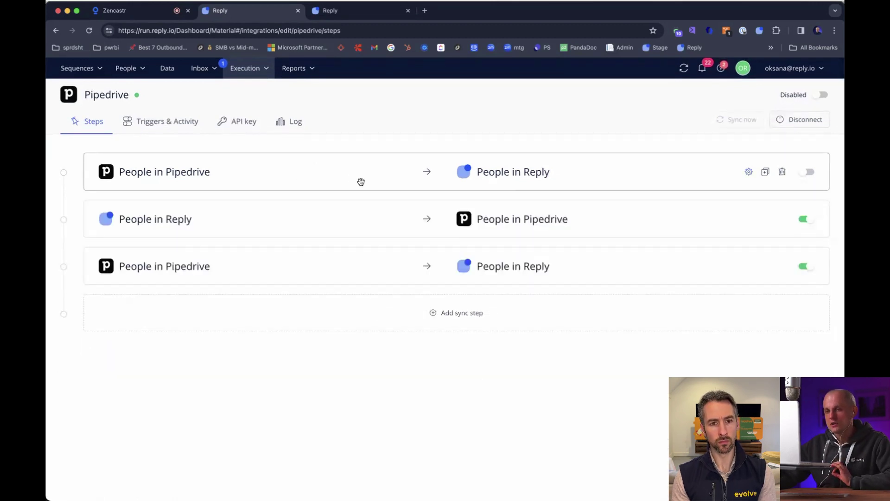
left_click(363, 225)
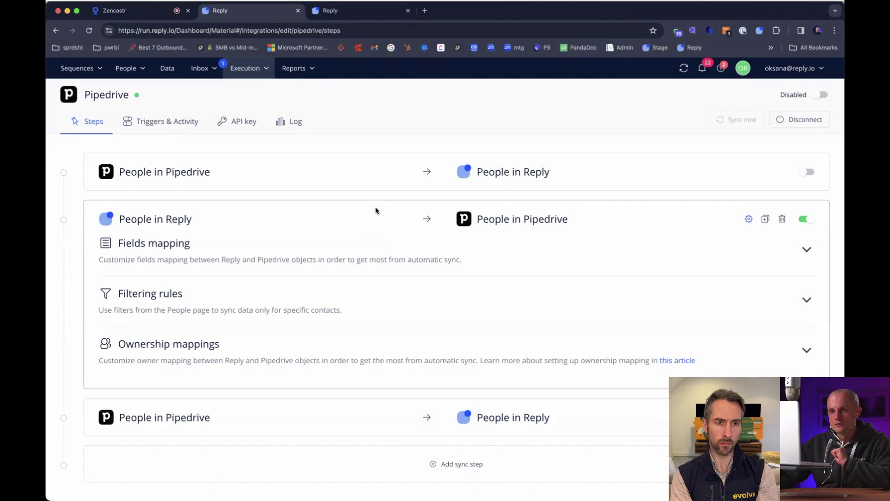
left_click(372, 215)
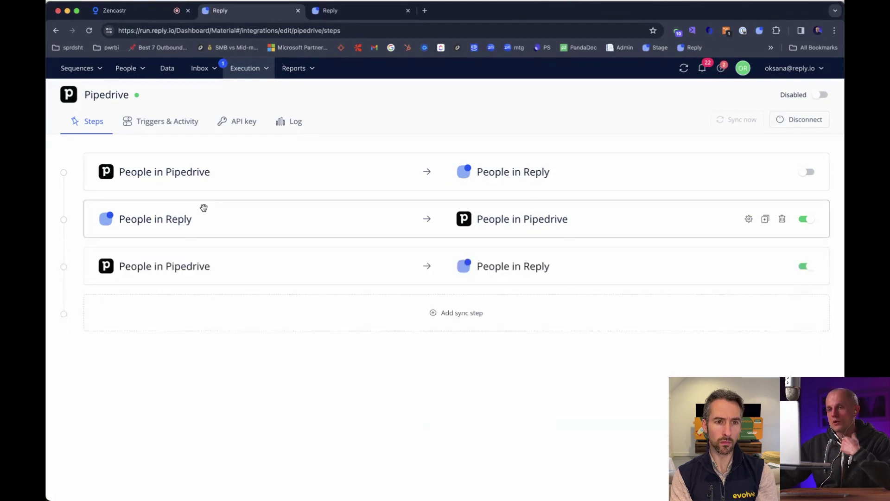
Look through the Triggers & Activity options of the Pipedrive integration without enabling any trigger.
left_click(157, 126)
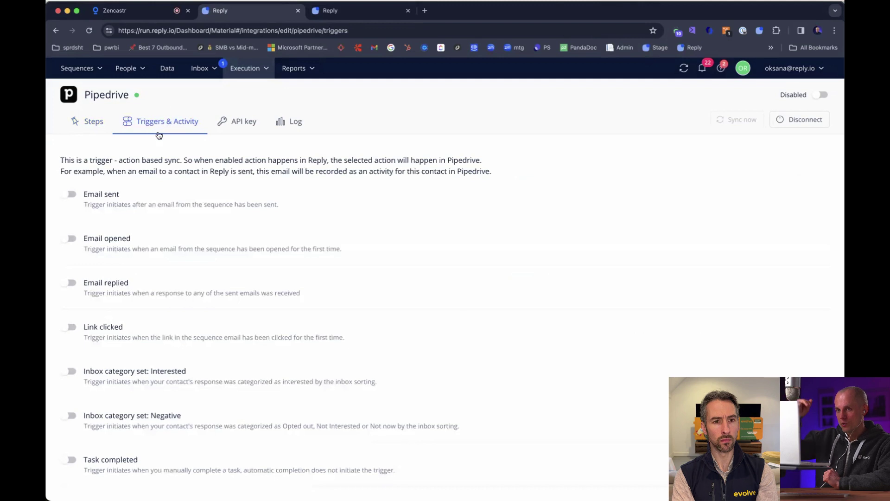
scroll(222, 254, "down", 1)
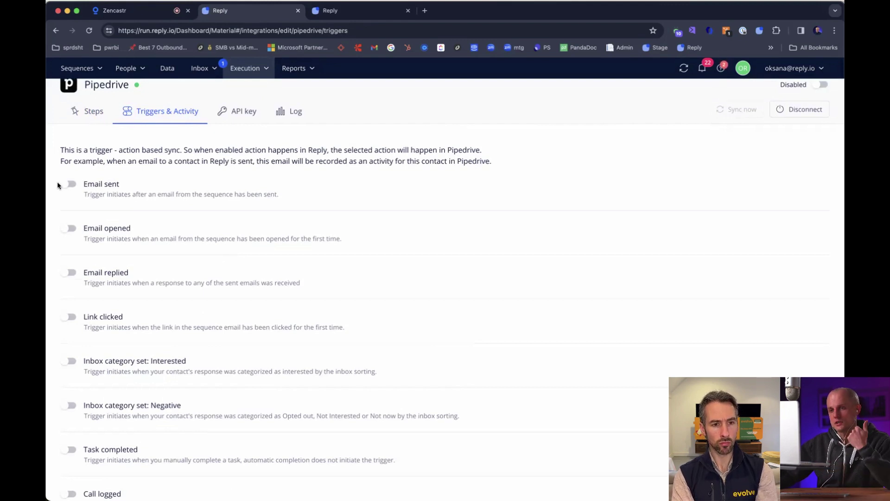
scroll(140, 434, "down", 3)
scroll(139, 431, "up", 4)
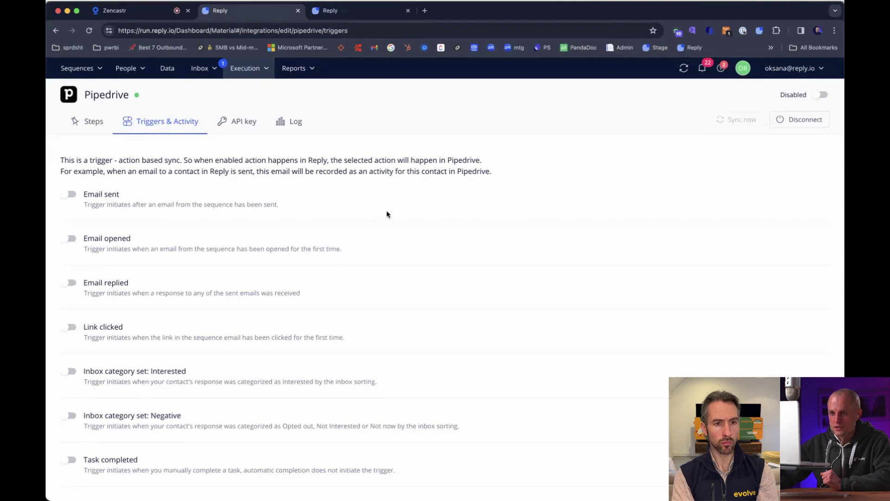
scroll(385, 223, "down", 3)
scroll(385, 225, "down", 2)
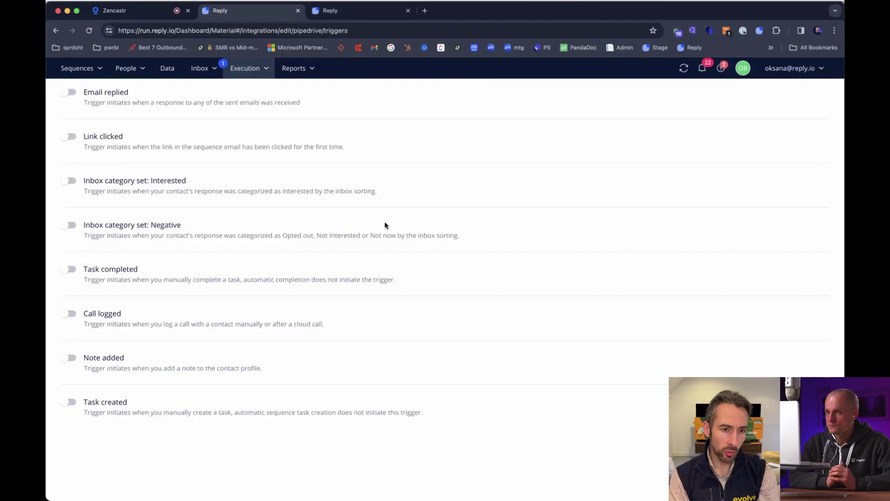
Start a new automation trigger in the Triggers settings and review the events offered for its When condition without choosing one.
scroll(385, 225, "up", 5)
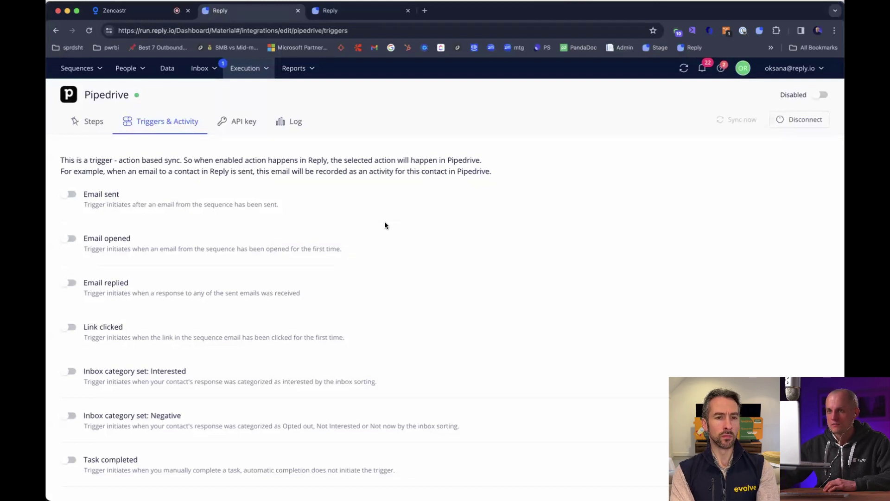
left_click(290, 69)
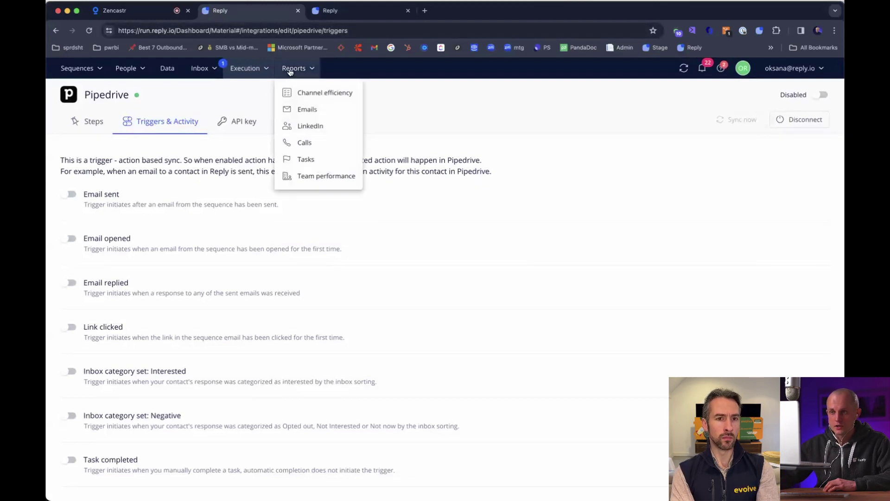
left_click(258, 70)
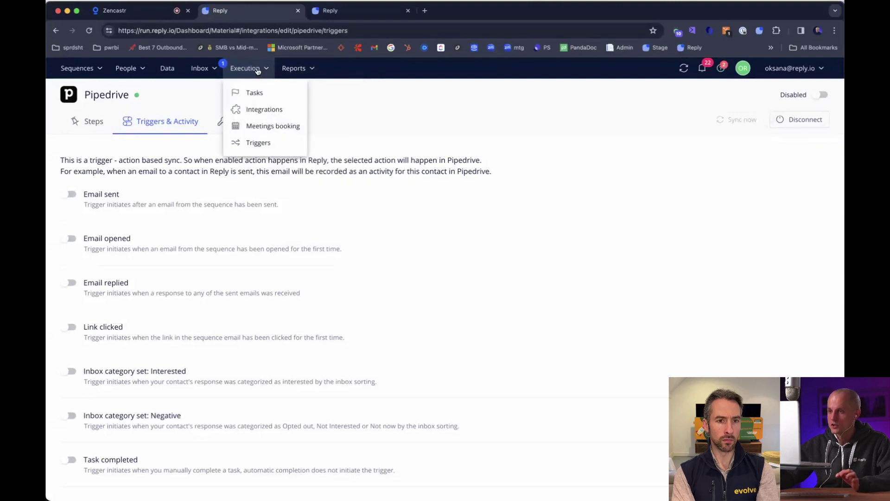
left_click(268, 144)
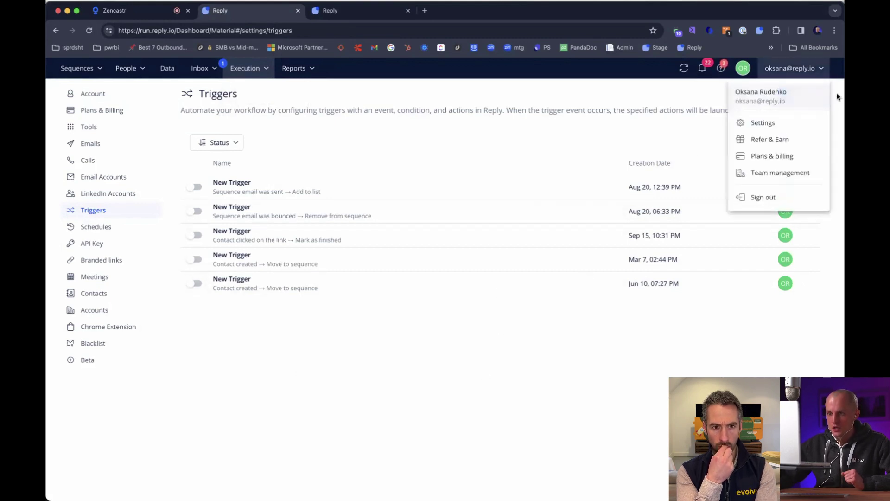
left_click(787, 94)
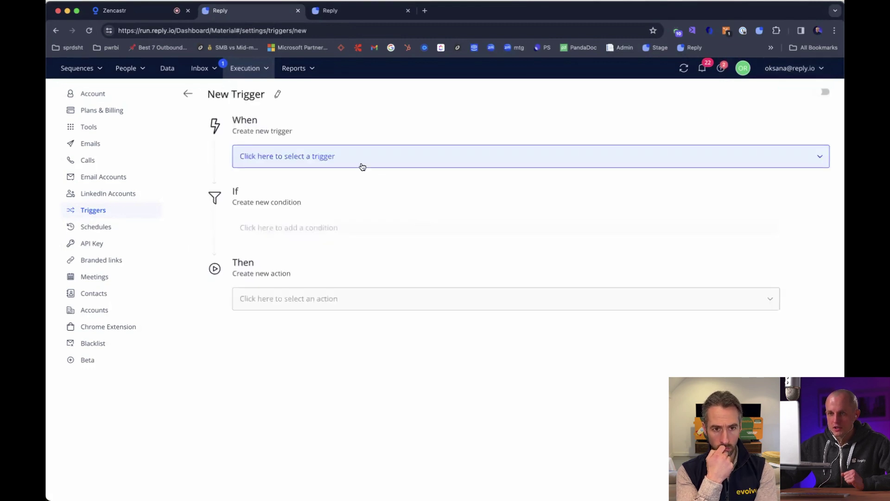
left_click(360, 159)
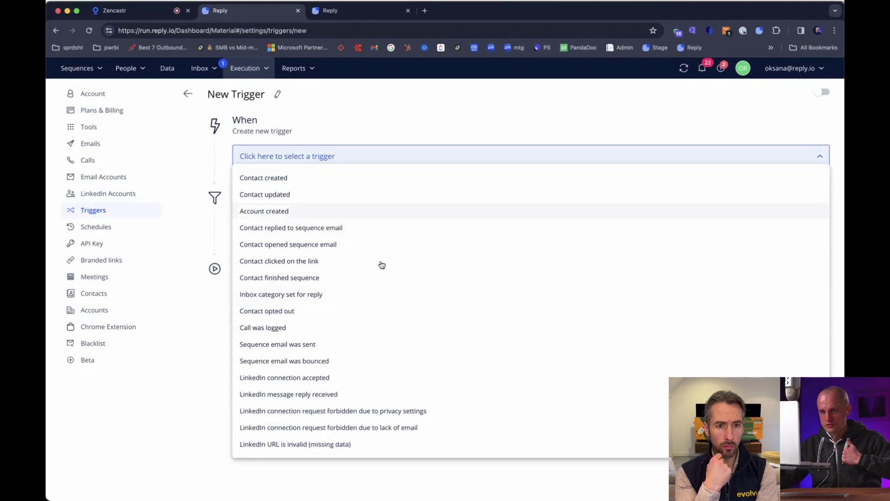
left_click(203, 397)
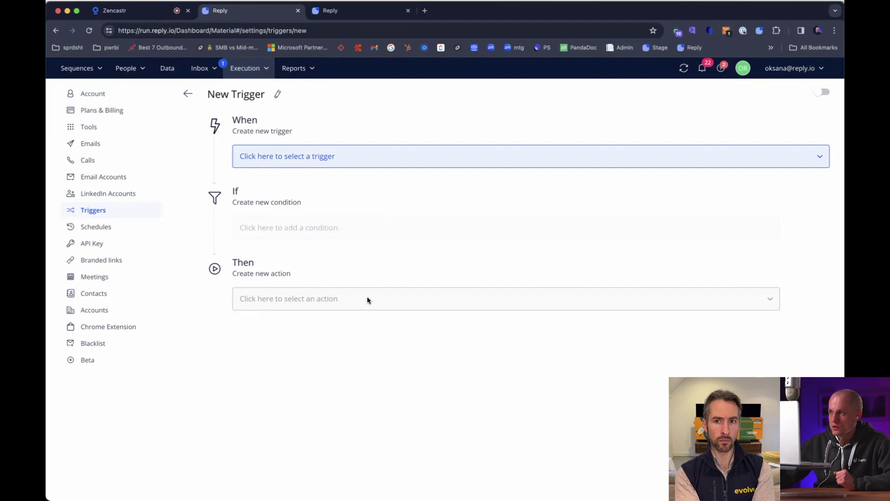
Look over the Interval filter options for tasks in the Reply browser extension without choosing one, and return to the full-size New Trigger page.
left_click(759, 31)
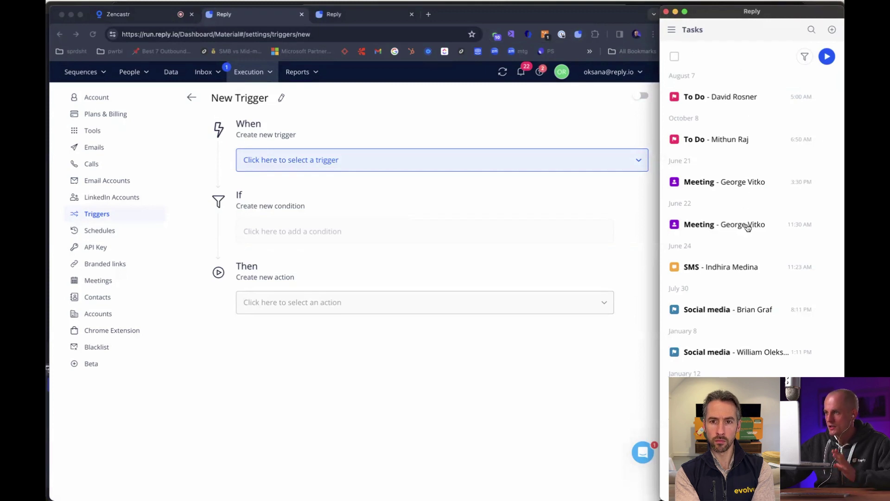
left_click(805, 57)
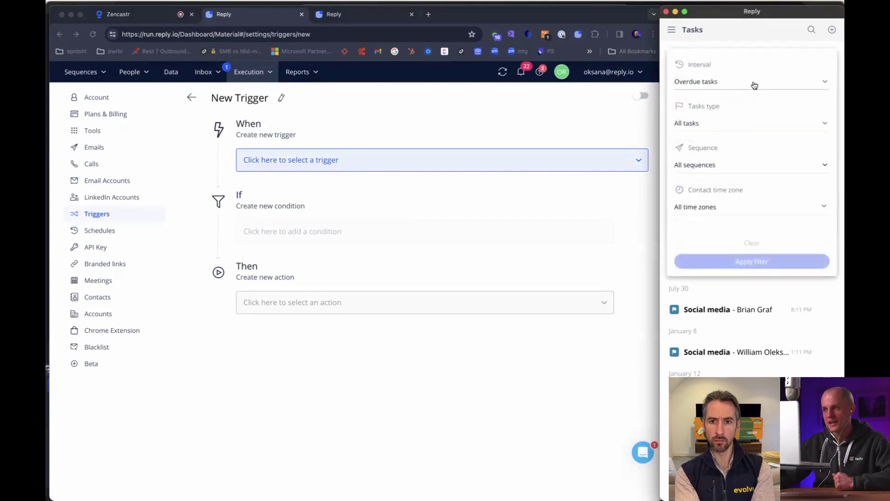
left_click(755, 85)
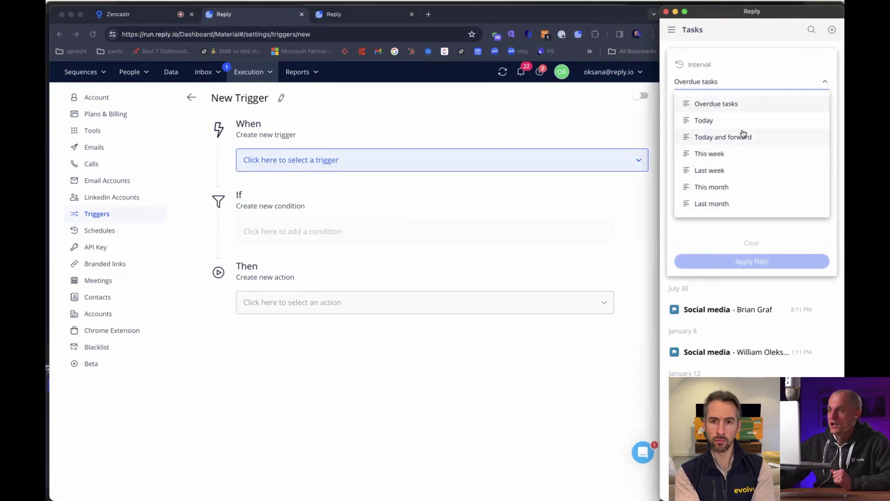
left_click(619, 291)
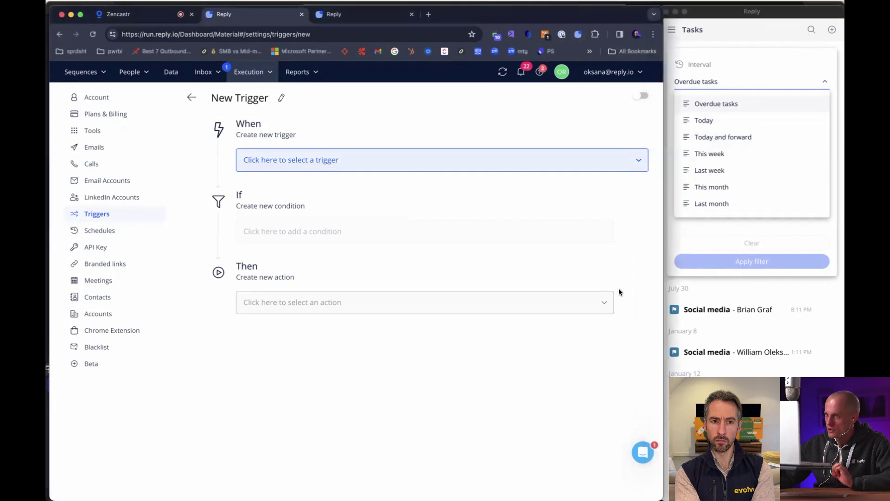
double_click(663, 15)
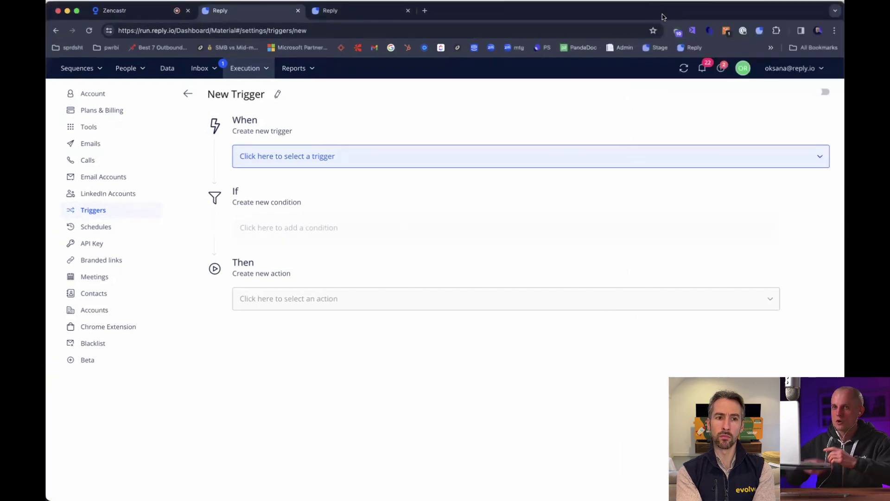